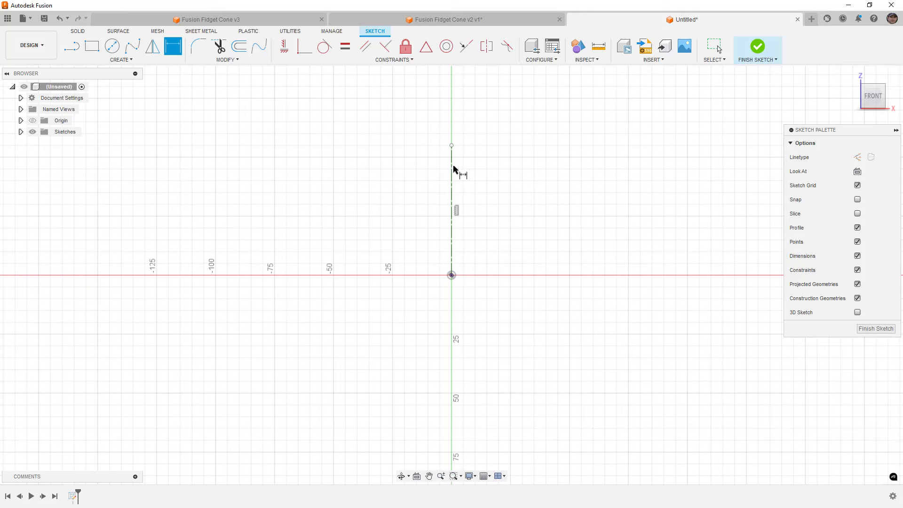
# Dimension the vertical centerline above the origin to 50 mm
pyautogui.click(452, 178)
pyautogui.click(412, 207)
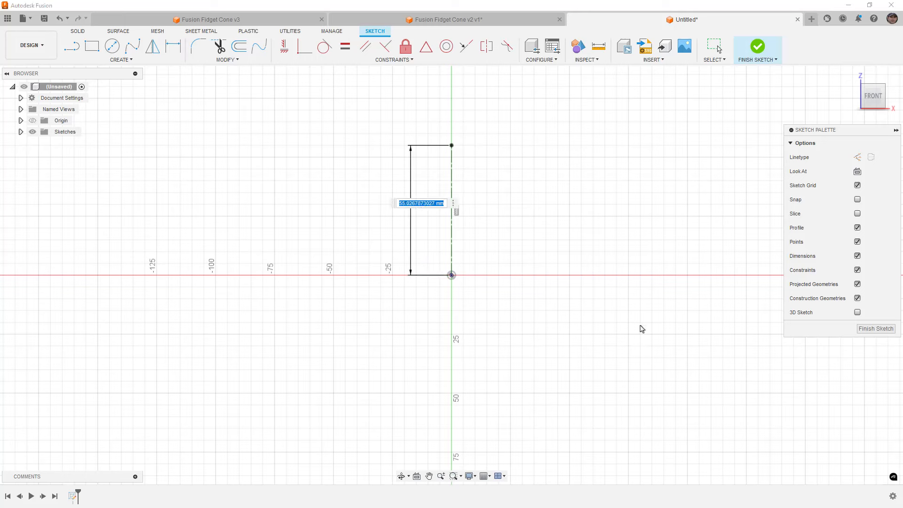
pyautogui.write('50')
pyautogui.press('Return')
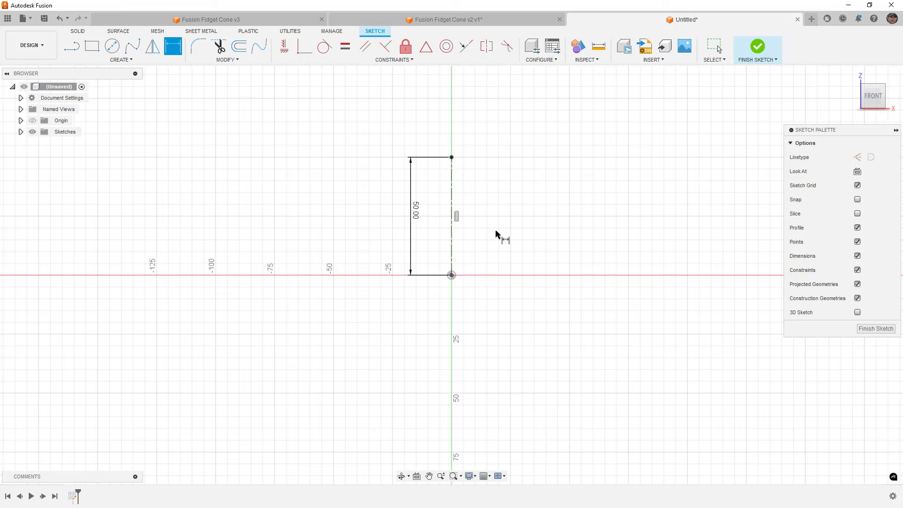
# Sketch the half-cone profile from the centerline's upper endpoint outward, sloping down to the horizontal axis, with a base about 28 mm long ending at the origin
pyautogui.press('l')
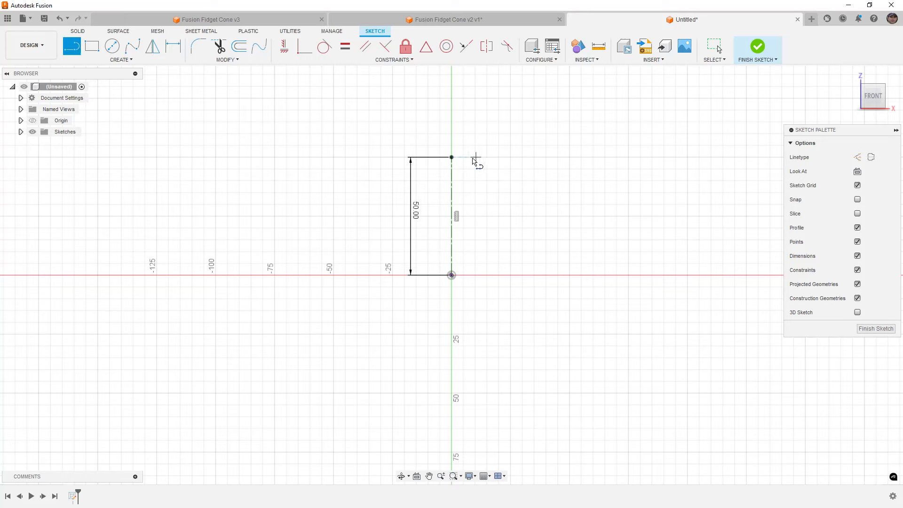
pyautogui.click(452, 157)
pyautogui.click(477, 158)
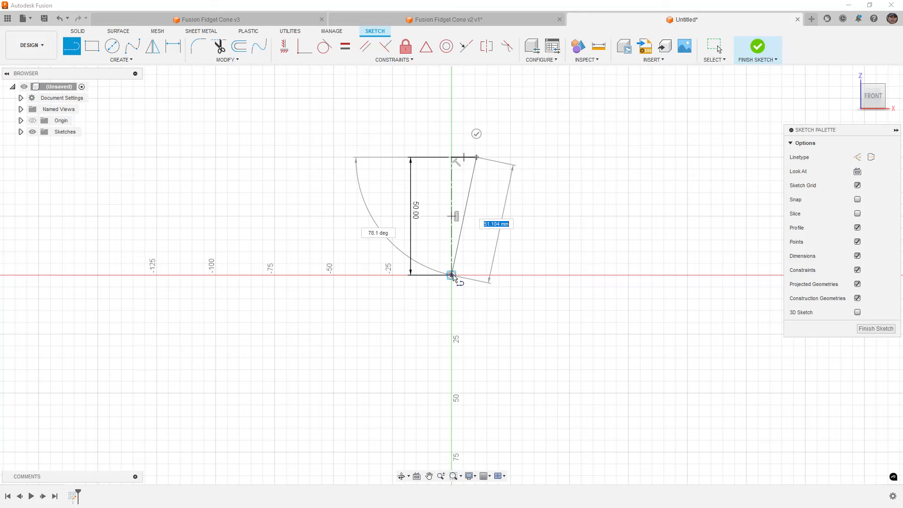
pyautogui.click(517, 274)
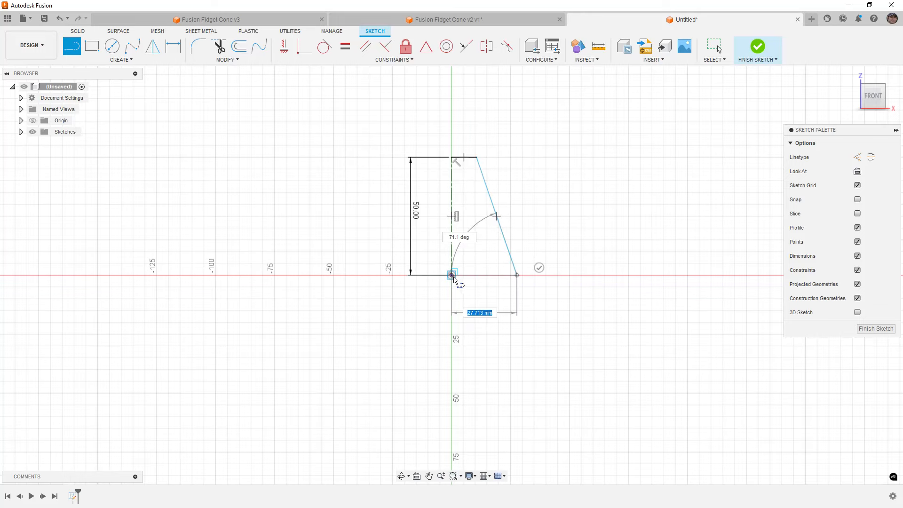
pyautogui.click(452, 274)
# Dimension the profile's base corner to the centerline as a 40 mm diameter
pyautogui.press('d')
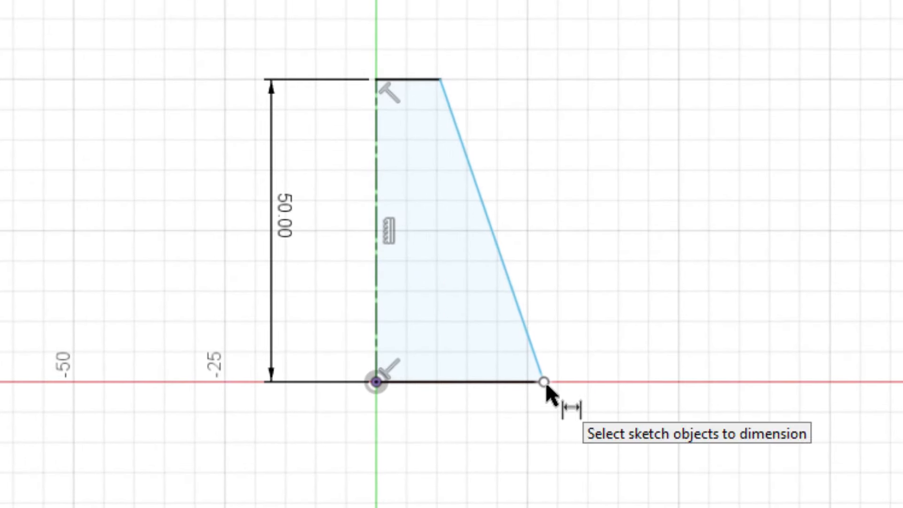
pyautogui.click(544, 382)
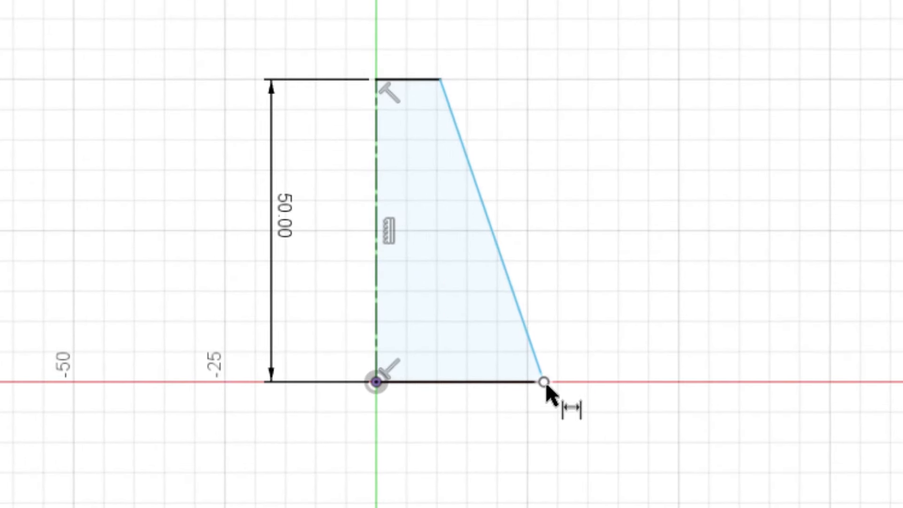
pyautogui.click(378, 308)
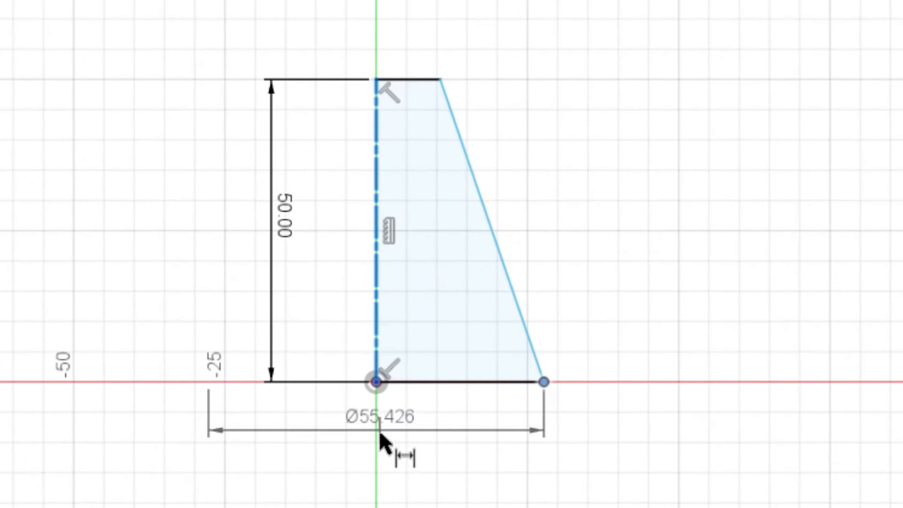
pyautogui.click(379, 455)
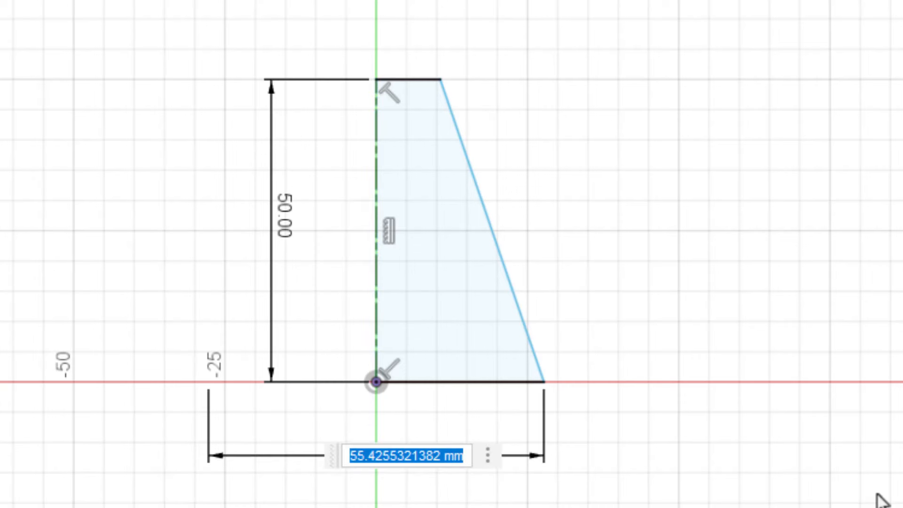
pyautogui.write('40')
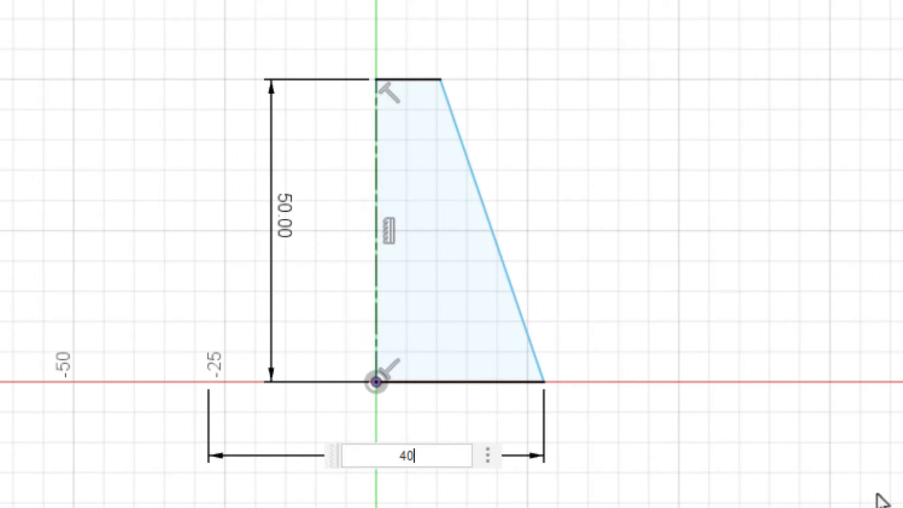
pyautogui.press('Return')
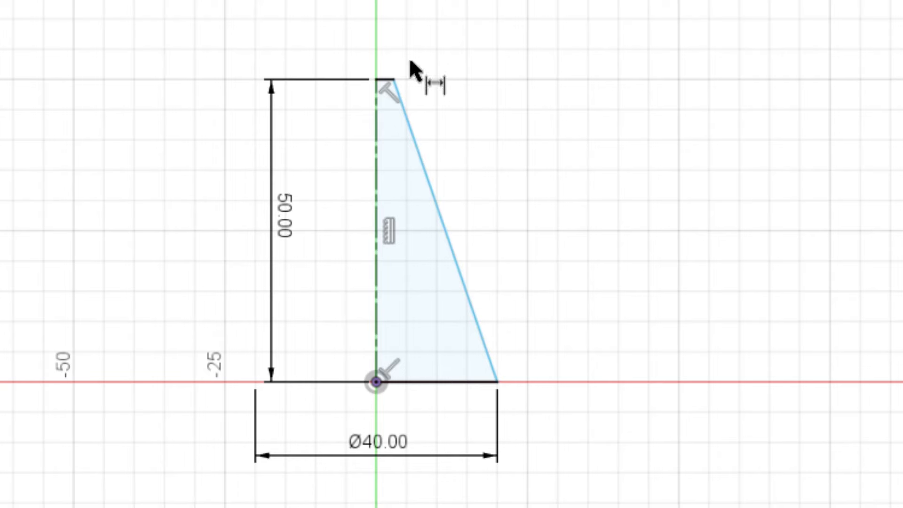
# Dimension the profile's upper corner to the centerline as a 10 mm diameter
pyautogui.click(394, 78)
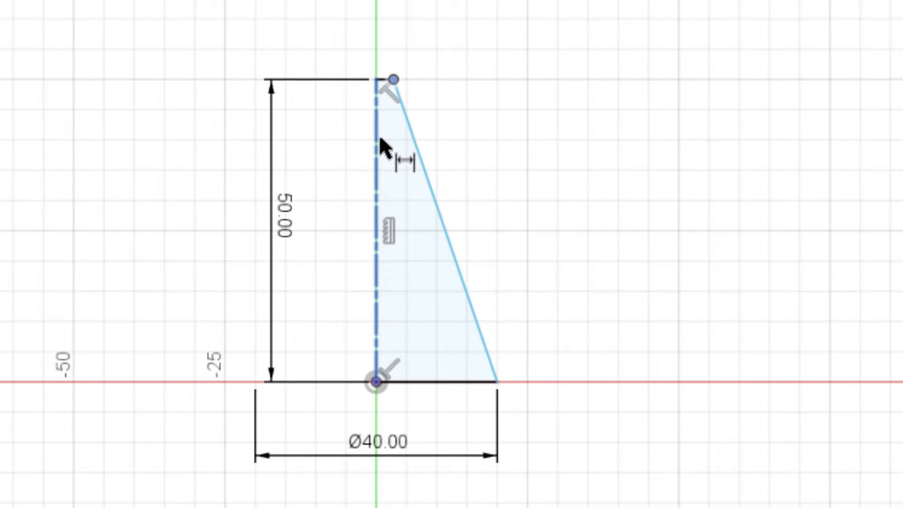
pyautogui.click(378, 136)
pyautogui.click(379, 47)
pyautogui.write('10')
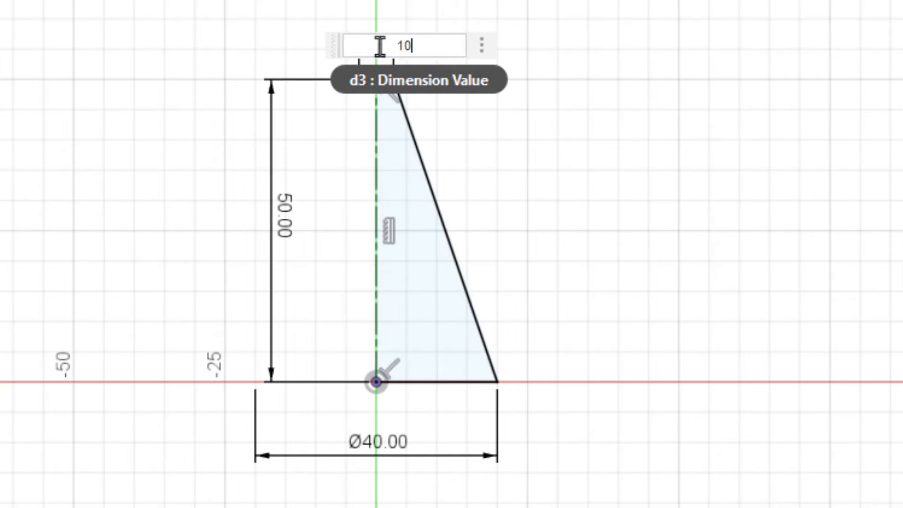
pyautogui.press('Return')
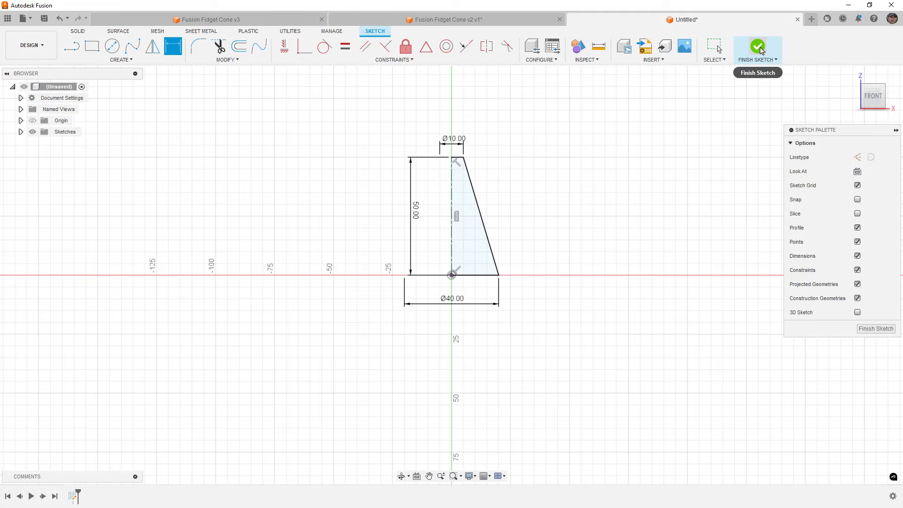
# Finish the sketch and revolve the profile 360 degrees around the centerline as a new body
pyautogui.click(758, 47)
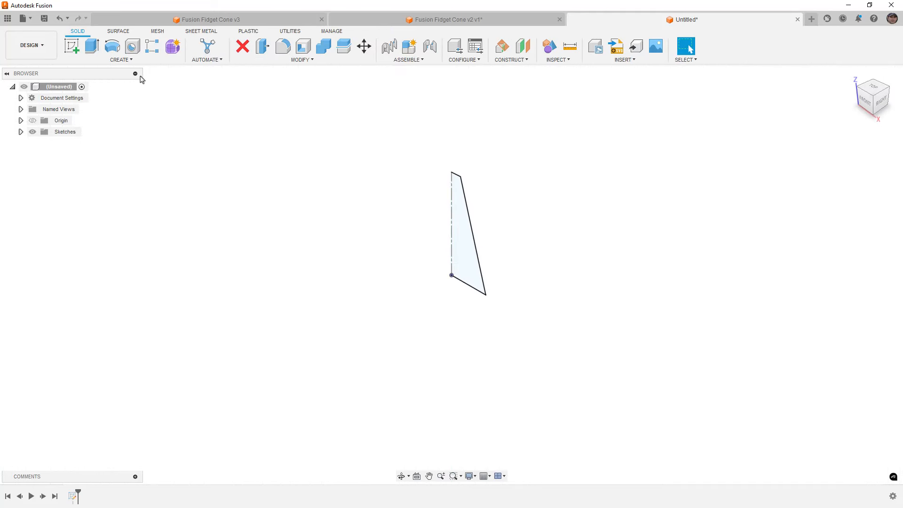
pyautogui.click(112, 46)
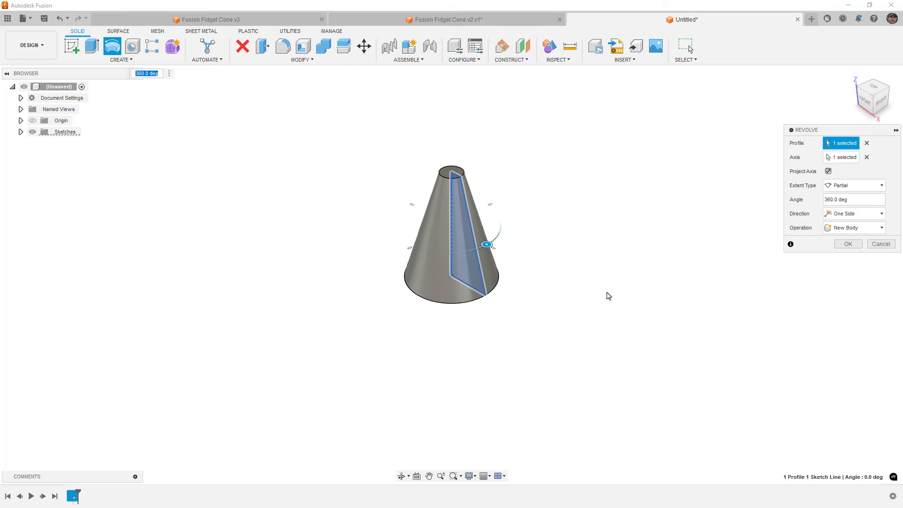
pyautogui.click(847, 245)
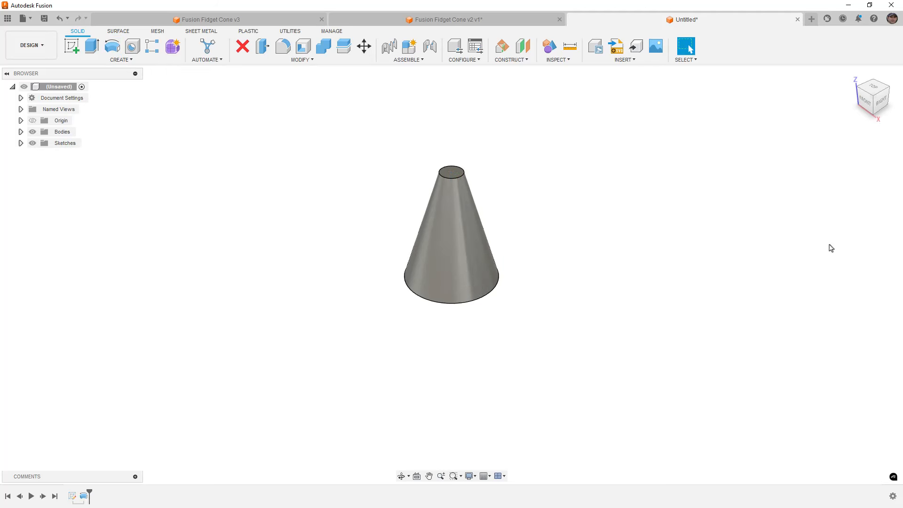
# Duplicate the cone body in place by copying and pasting it, and hide the duplicate
pyautogui.click(20, 131)
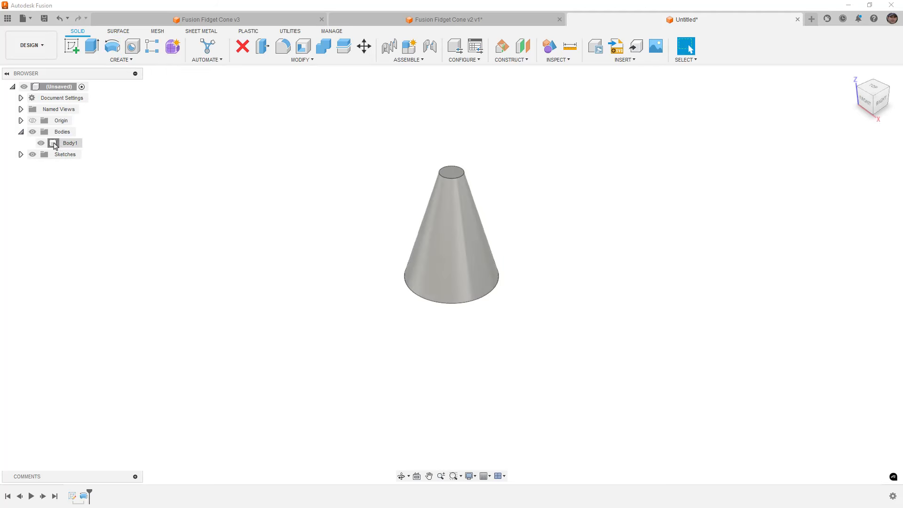
pyautogui.click(54, 144)
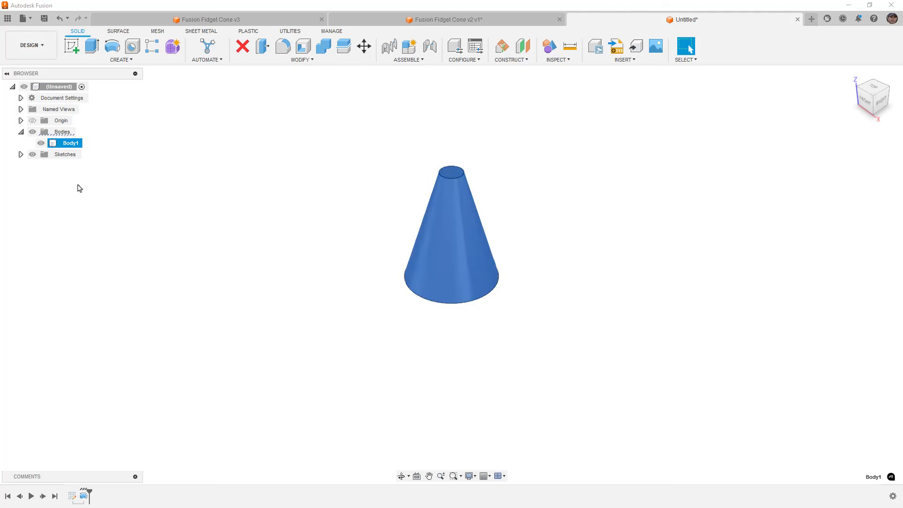
pyautogui.hotkey('ctrl', 'c')
pyautogui.hotkey('ctrl', 'v')
pyautogui.click(848, 301)
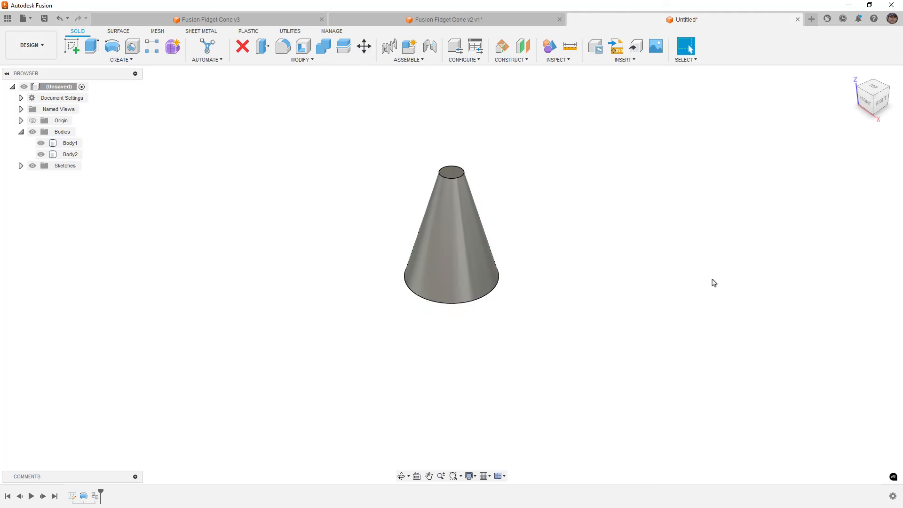
pyautogui.click(41, 154)
# Create a new sketch on the circular bottom face of the cone
pyautogui.keyDown('shift'); pyautogui.moveTo(420, 360); pyautogui.dragTo(418, 309, button='middle'); pyautogui.keyUp('shift')
pyautogui.click(450, 278)
pyautogui.rightClick(450, 279)
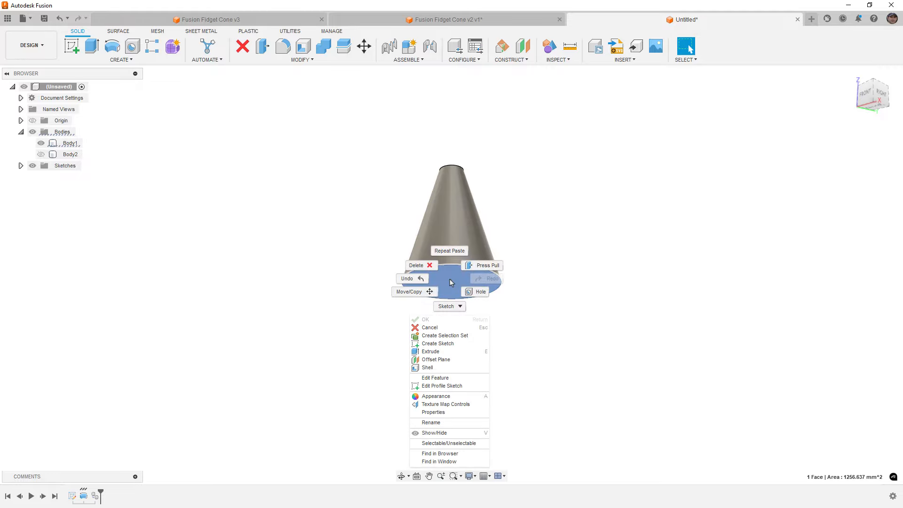
pyautogui.click(448, 344)
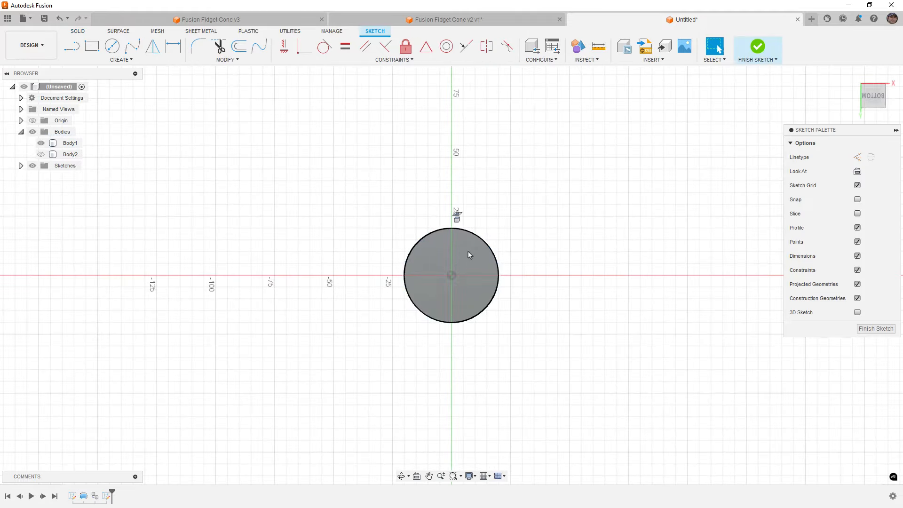
pyautogui.press('p')
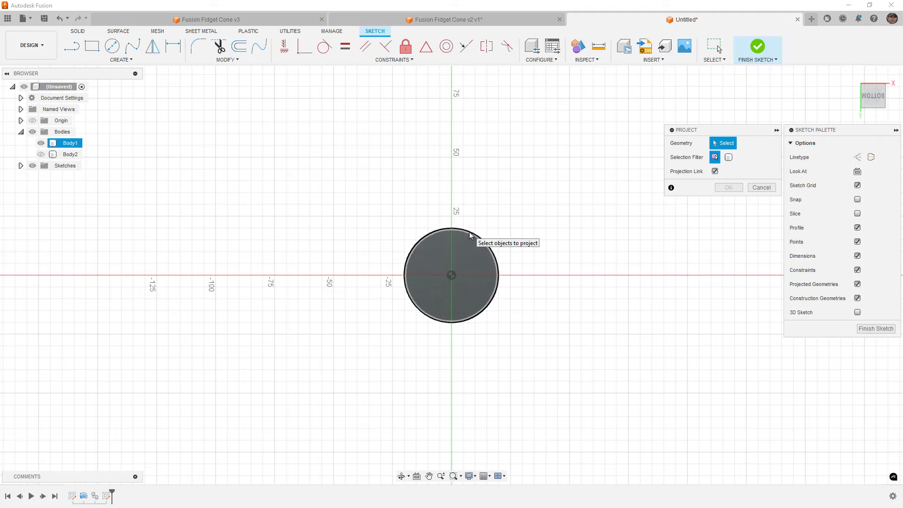
pyautogui.click(471, 235)
pyautogui.click(728, 188)
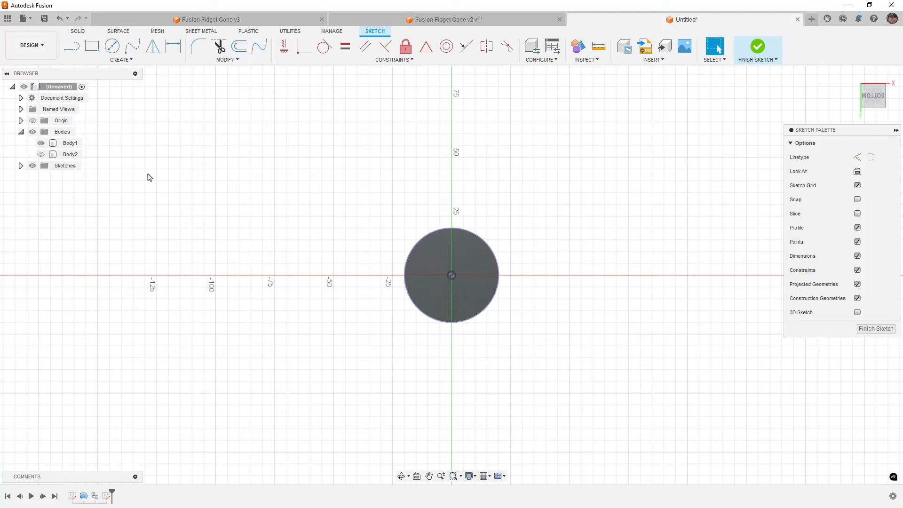
pyautogui.click(41, 143)
pyautogui.scroll(3, 473, 237)
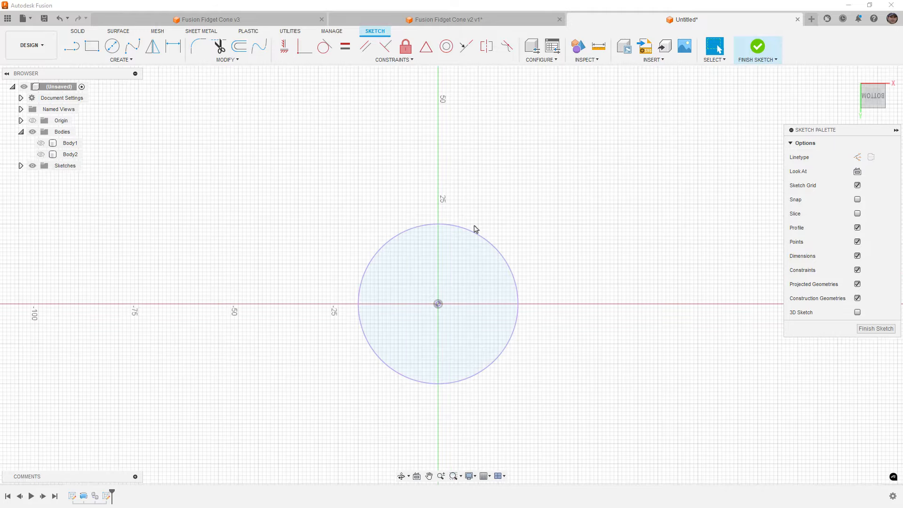
pyautogui.hotkey('ctrl', 'z')
pyautogui.hotkey('ctrl', 'z')
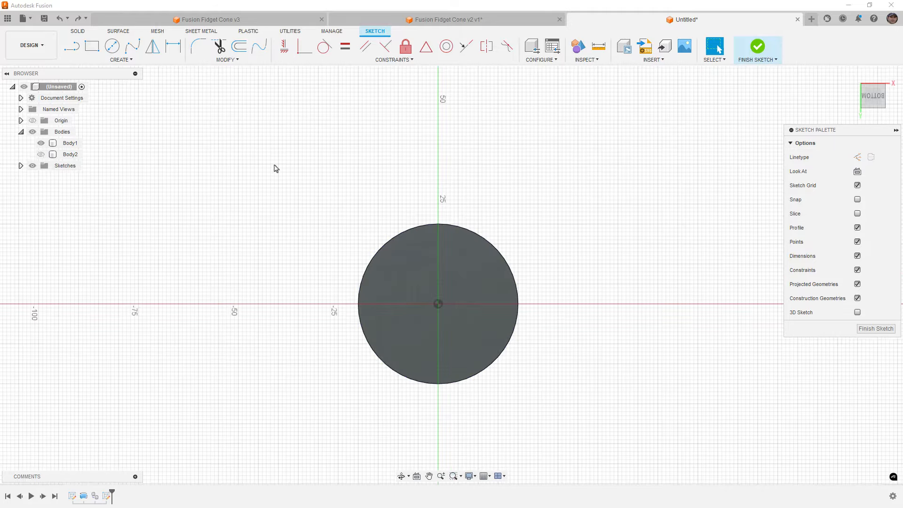
# Hide Body1 and delete the base outline circle from the sketch
pyautogui.click(41, 143)
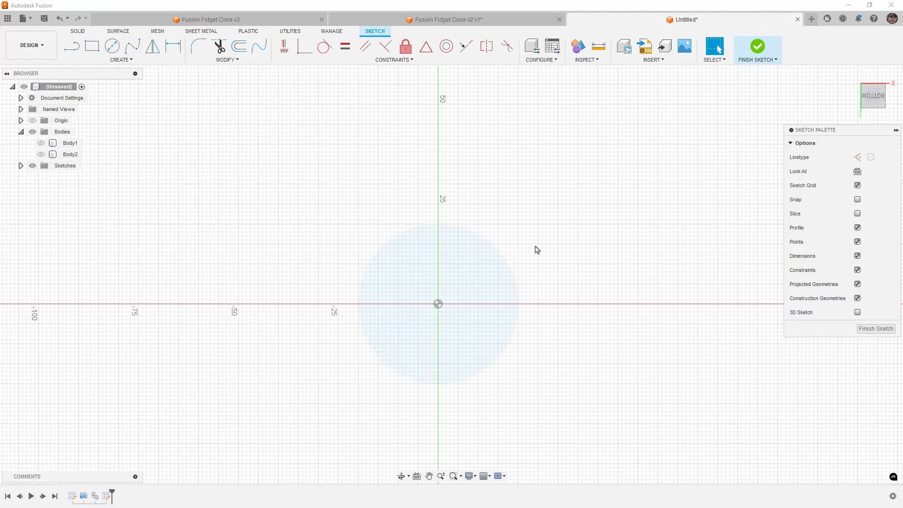
pyautogui.click(487, 262)
pyautogui.click(512, 238)
pyautogui.click(500, 249)
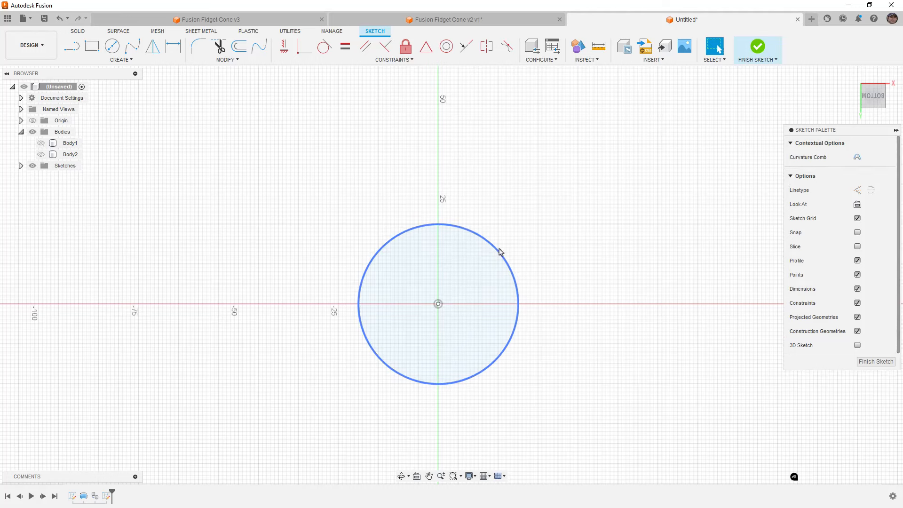
pyautogui.press('Delete')
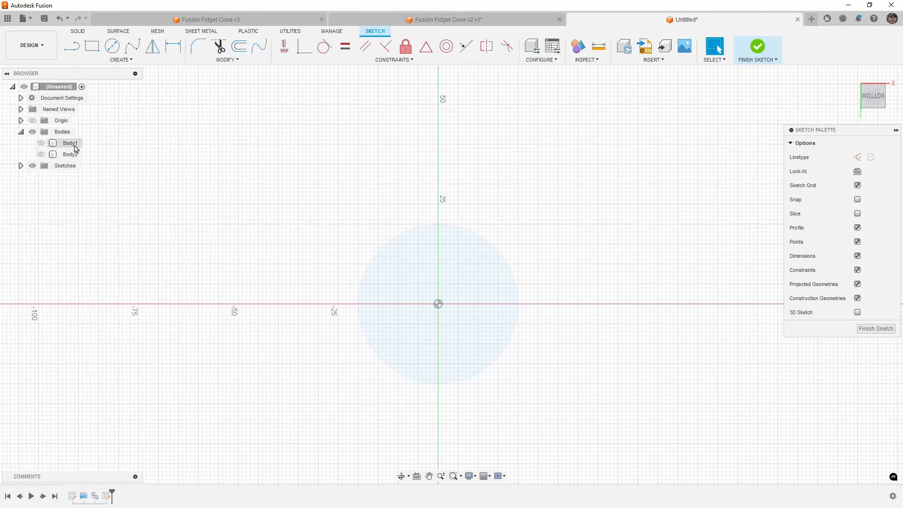
# Show Body1 again and project the circular edge of the cone's base into the sketch with the projection link on
pyautogui.click(41, 143)
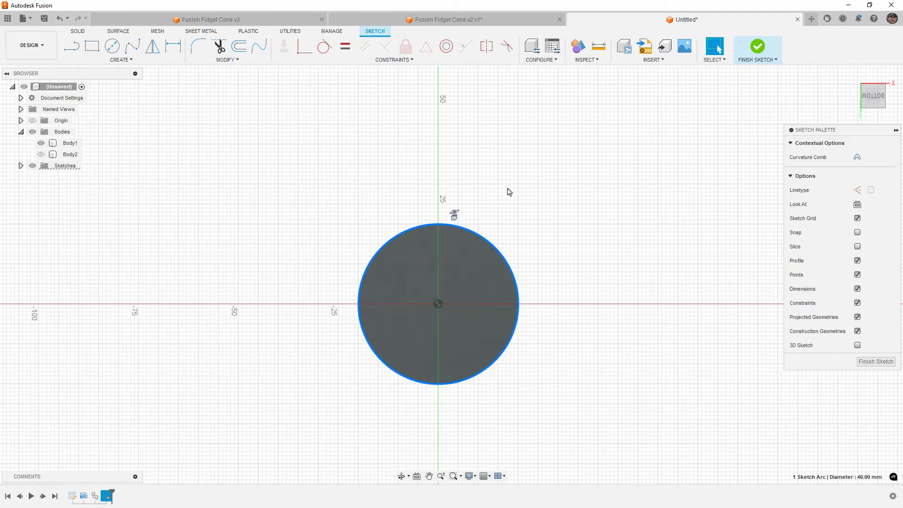
pyautogui.press('p')
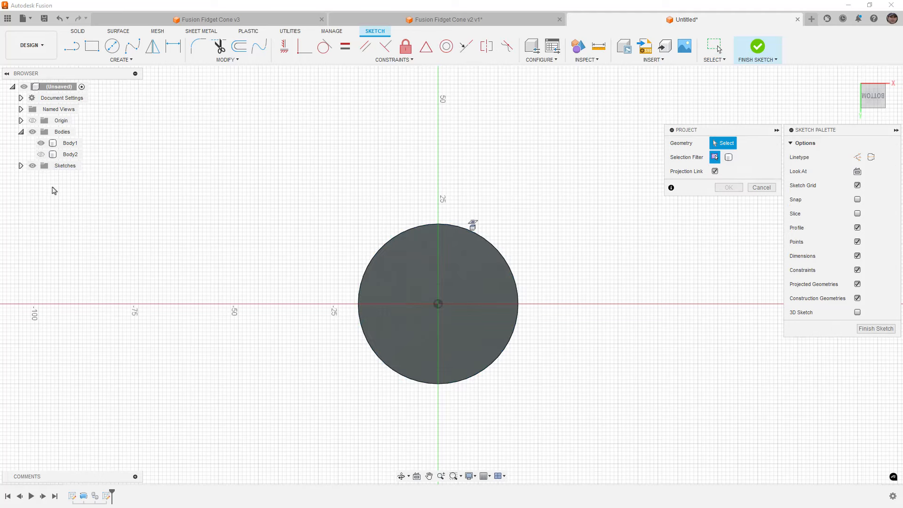
pyautogui.click(488, 240)
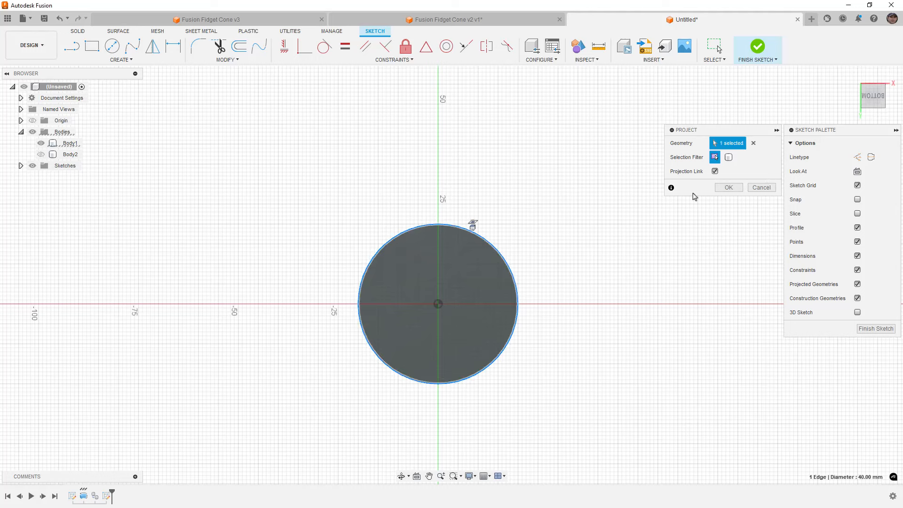
pyautogui.click(722, 188)
# Hide Body1 and toggle the construction linetype of the projected base circle
pyautogui.click(41, 143)
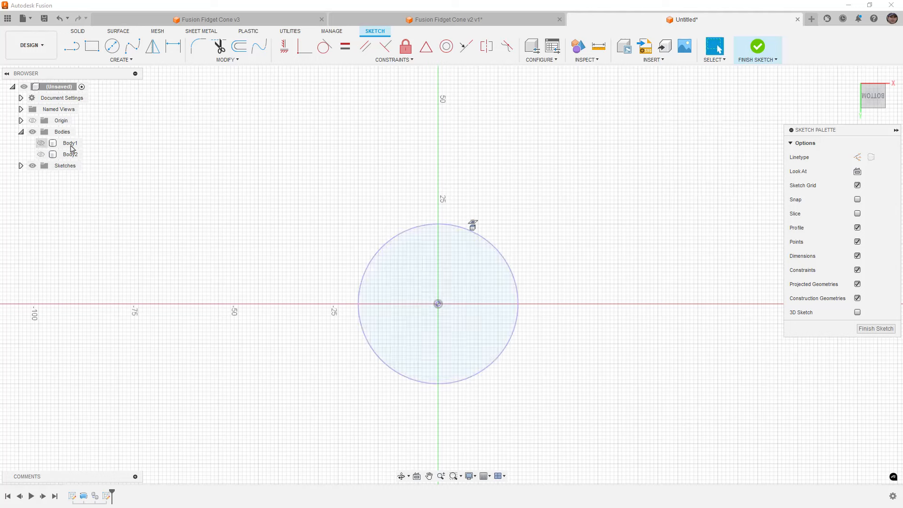
pyautogui.click(499, 253)
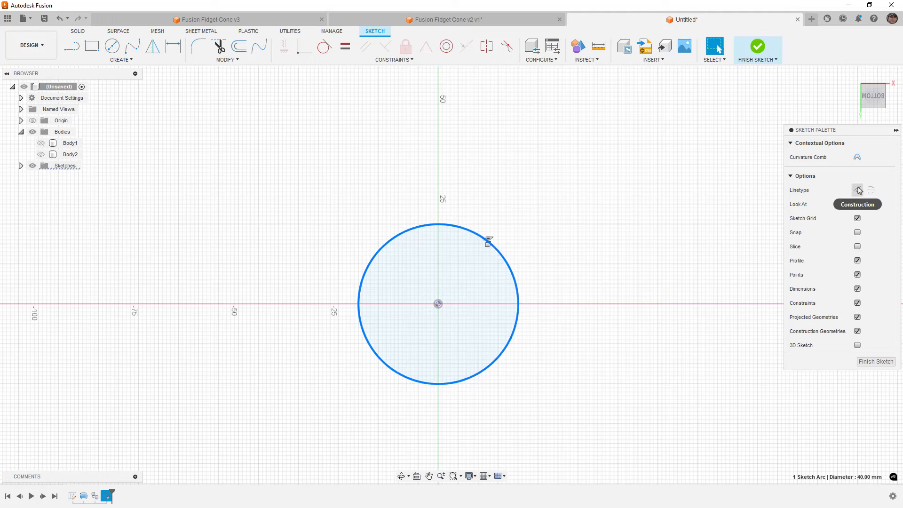
pyautogui.click(644, 196)
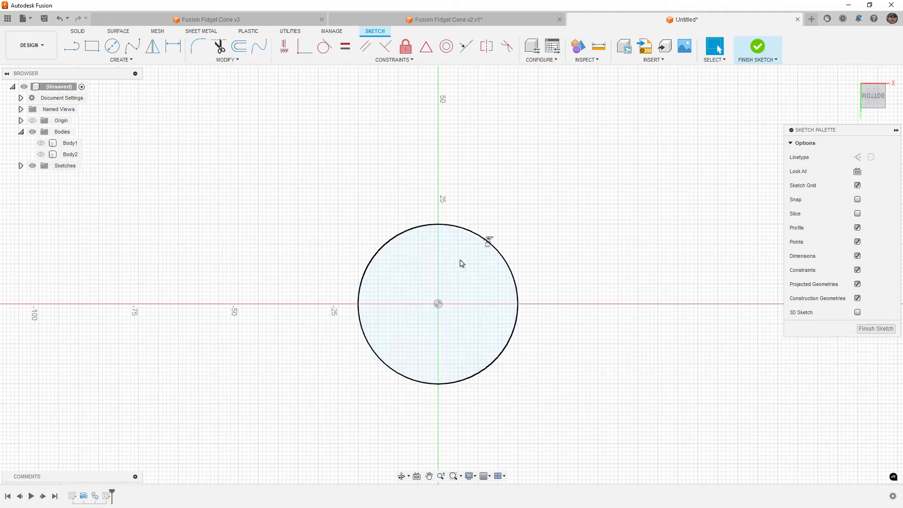
# Draw a 35 mm diameter circle centred on the origin inside the projected base circle
pyautogui.press('c')
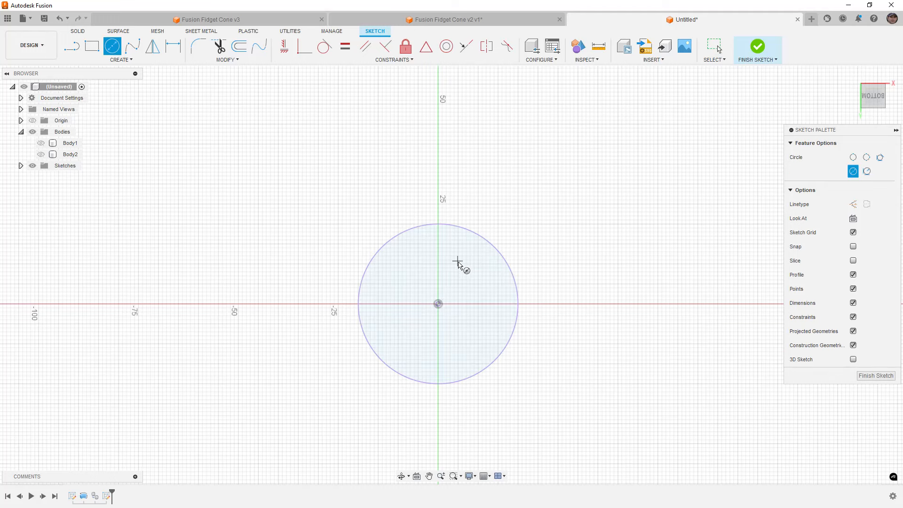
pyautogui.click(438, 304)
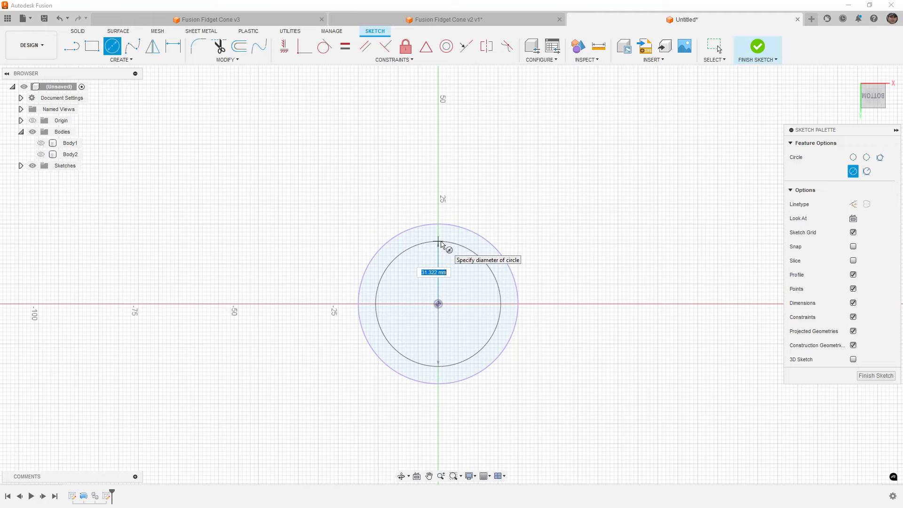
pyautogui.write('35')
pyautogui.press('Return')
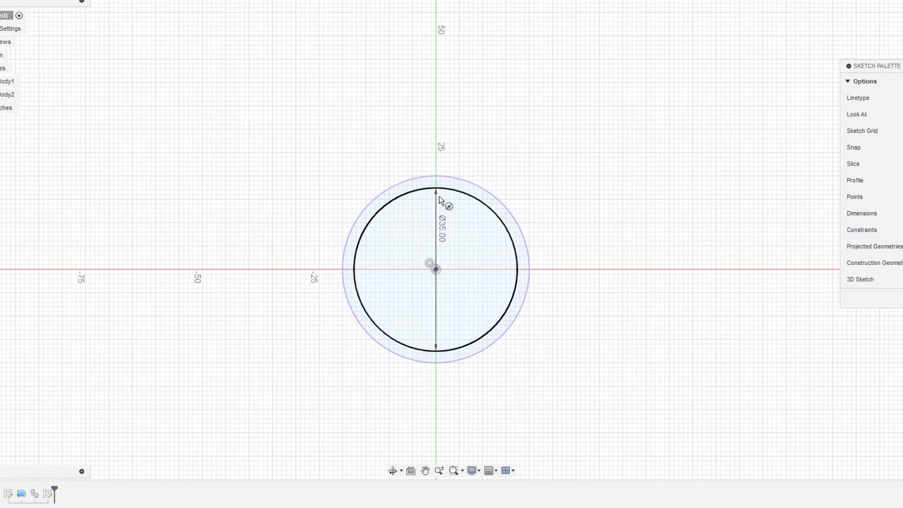
pyautogui.press('Escape')
# Change the overlapping arcs of the projected outer base circle to construction linetype
pyautogui.scroll(3, 474, 182)
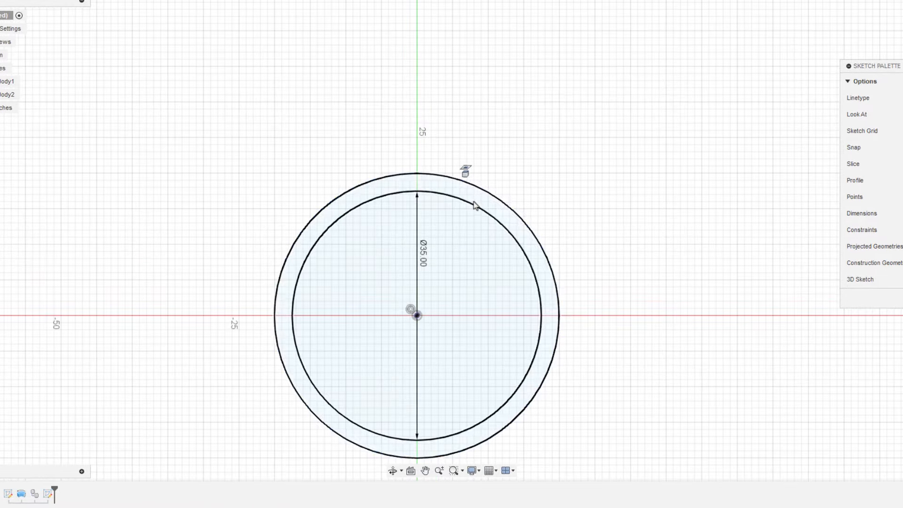
pyautogui.click(478, 189)
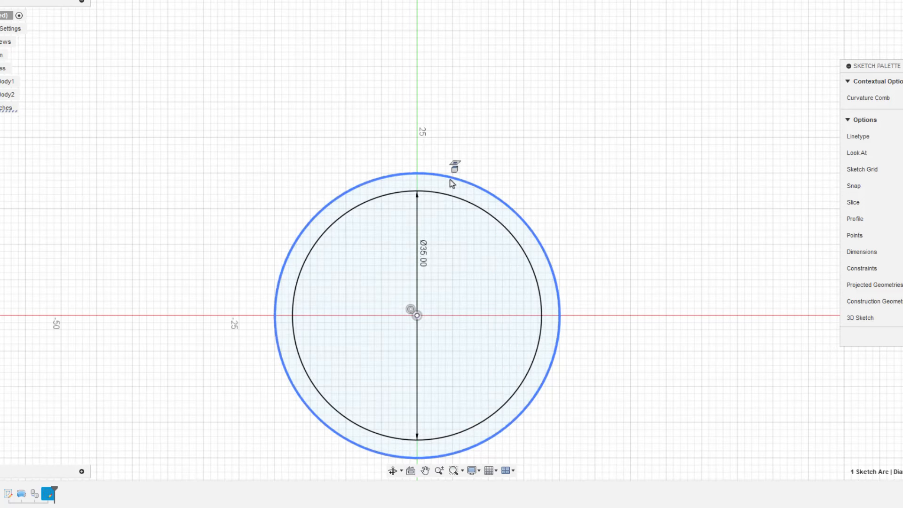
pyautogui.click(448, 177)
pyautogui.click(464, 181)
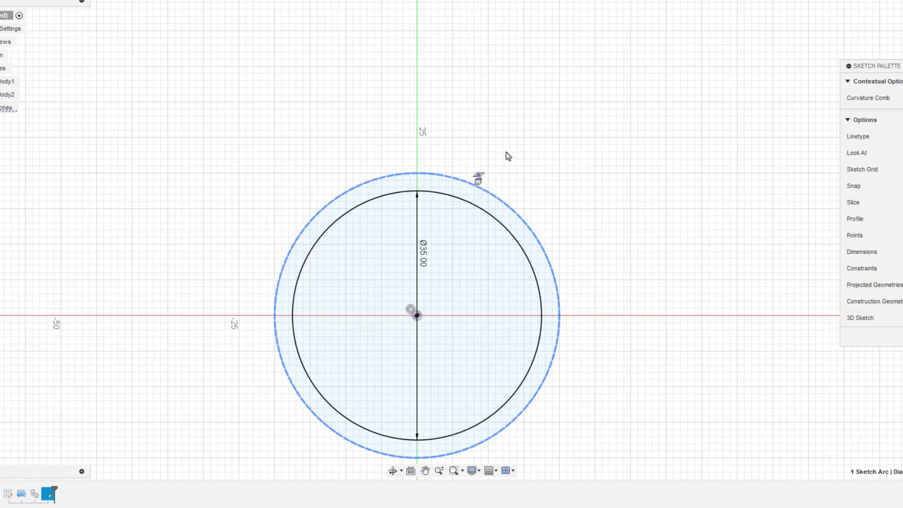
pyautogui.click(523, 219)
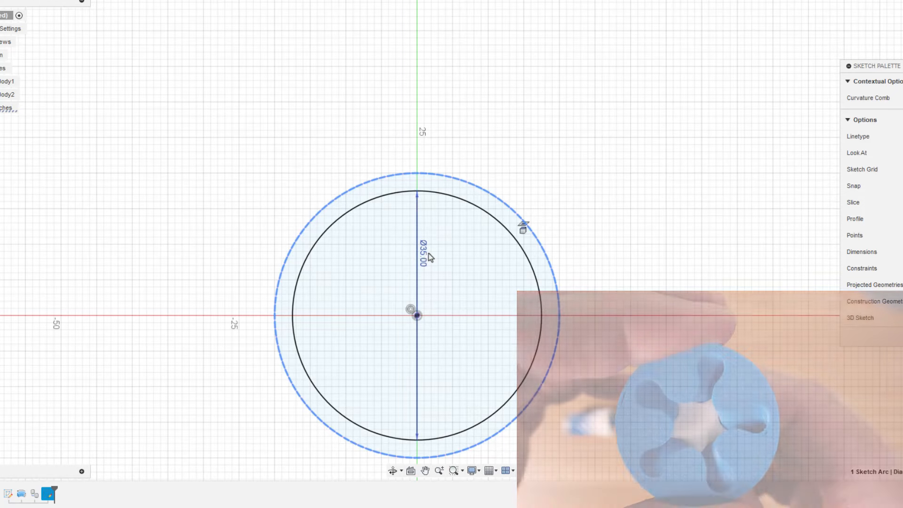
pyautogui.click(528, 138)
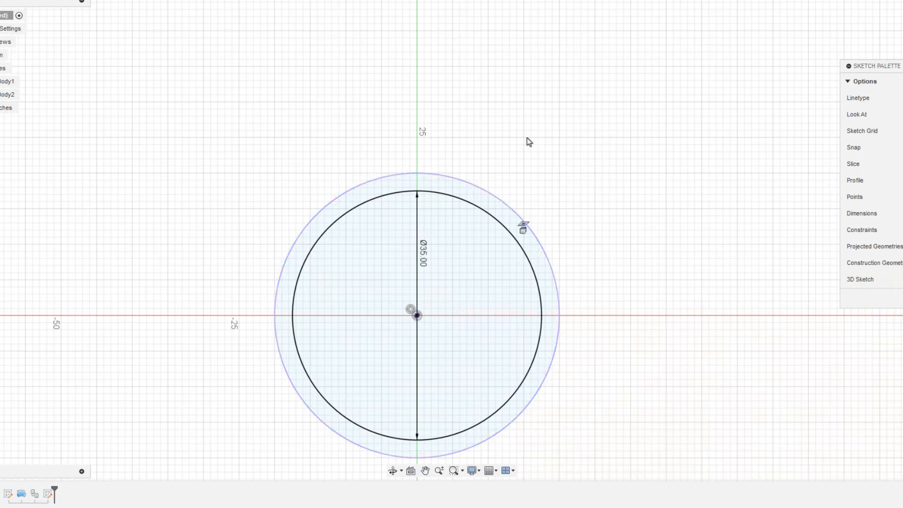
pyautogui.click(494, 198)
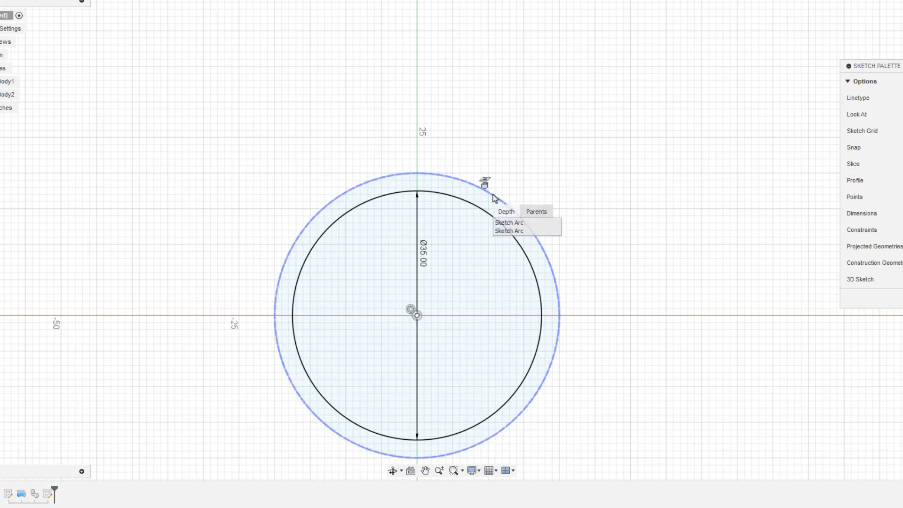
pyautogui.click(504, 231)
pyautogui.press('x')
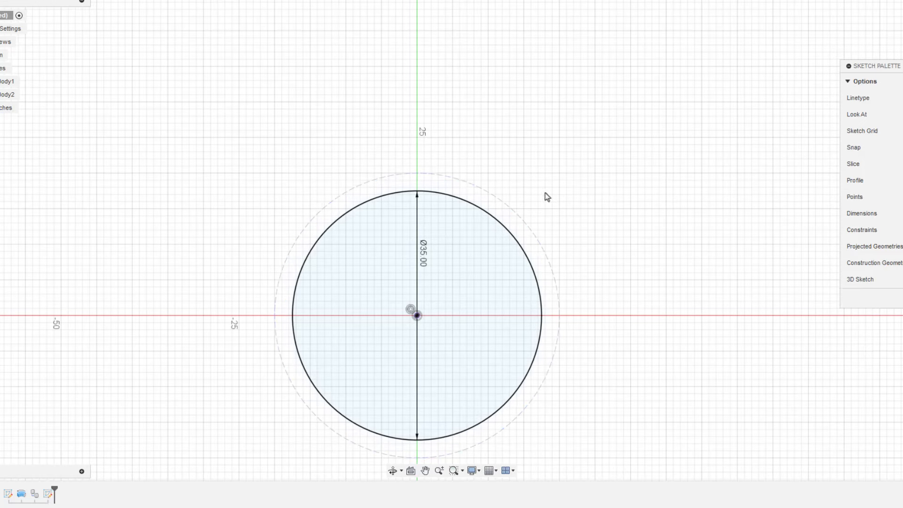
# Turn the 35 mm circle into construction geometry
pyautogui.click(484, 216)
pyautogui.press('x')
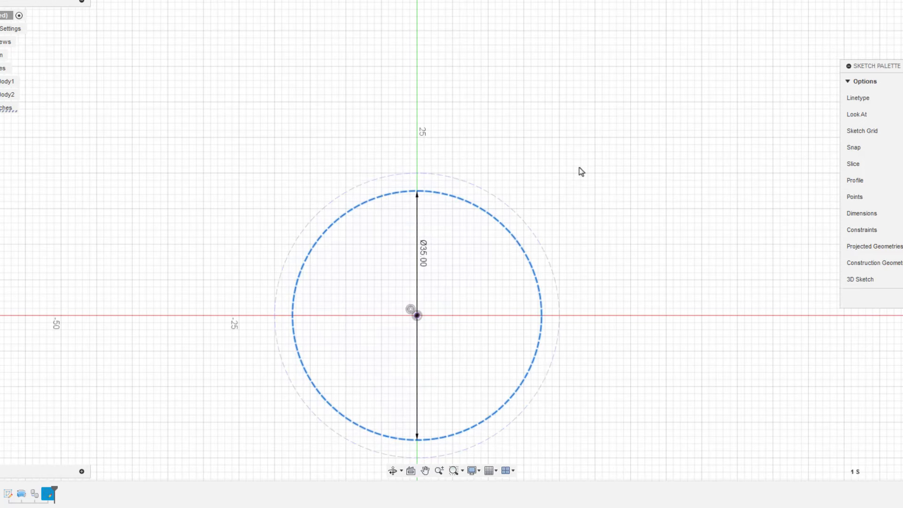
pyautogui.click(582, 171)
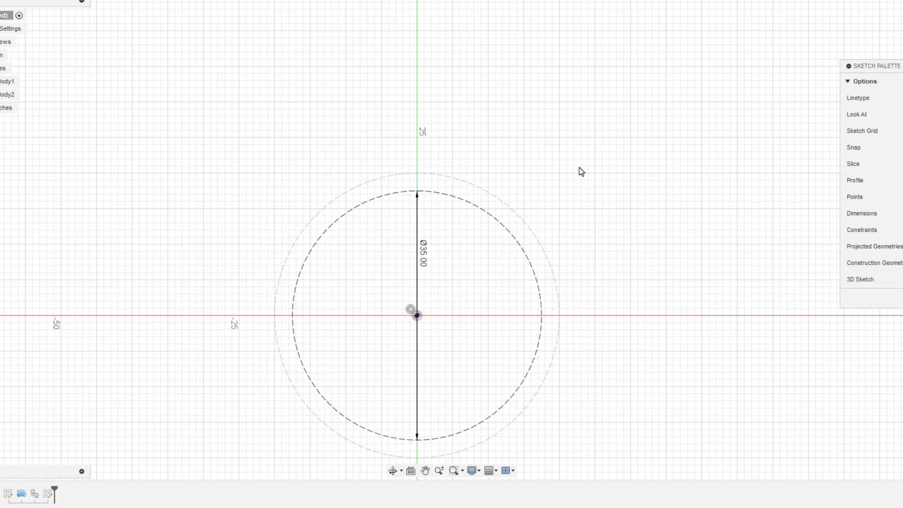
# Draw a vertical radius line up to the 35 mm circle, a short horizontal tangent line from its end, and an angled radius line left of it
pyautogui.click(417, 315)
pyautogui.click(417, 191)
pyautogui.scroll(3, 422, 181)
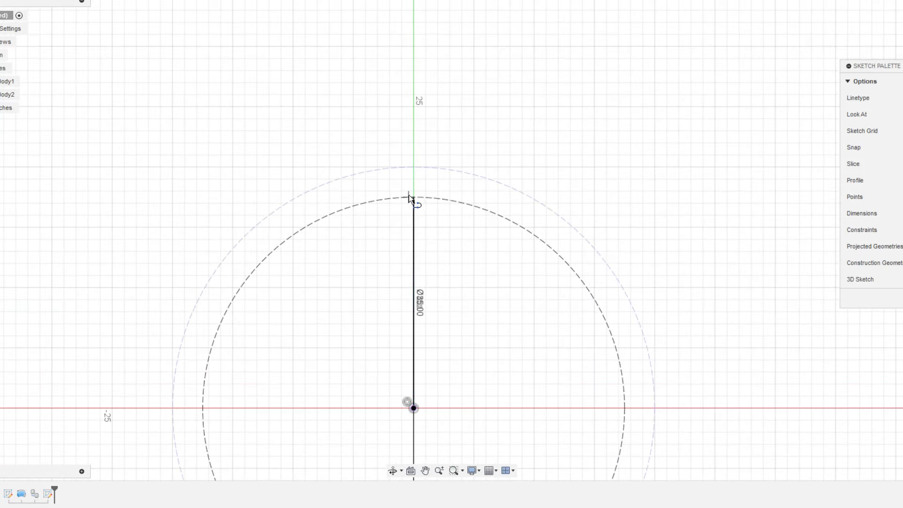
pyautogui.click(480, 197)
pyautogui.press('Escape')
pyautogui.click(413, 406)
pyautogui.doubleClick(311, 224)
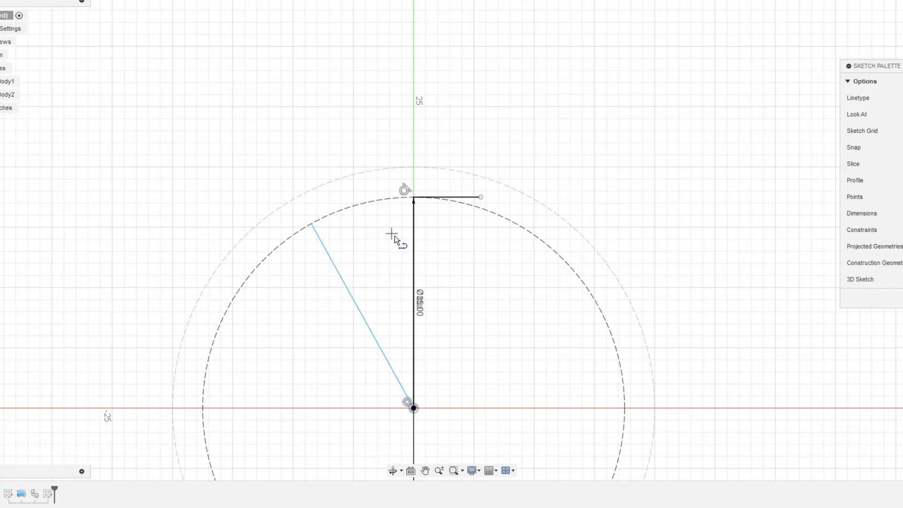
# Convert the short tangent line, the vertical radius line and the angled radius line to construction lines
pyautogui.click(464, 198)
pyautogui.press('x')
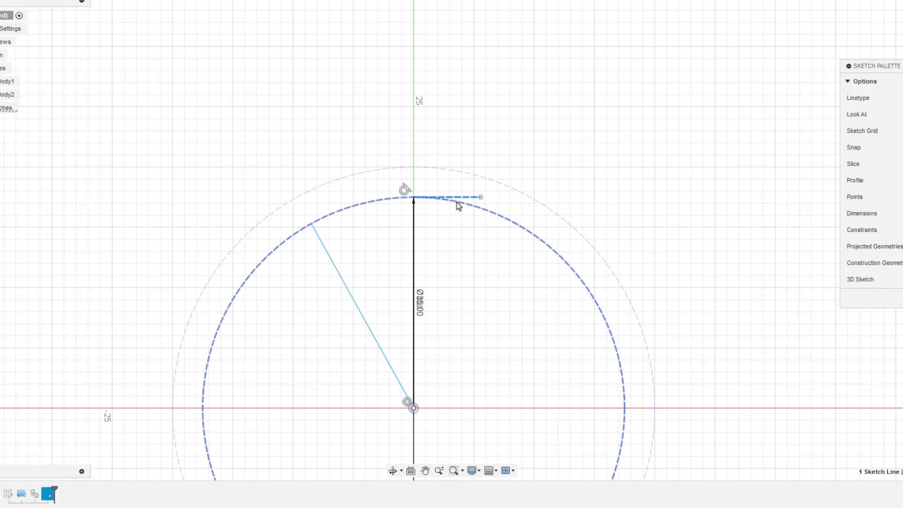
pyautogui.click(413, 219)
pyautogui.click(362, 310)
pyautogui.press('x')
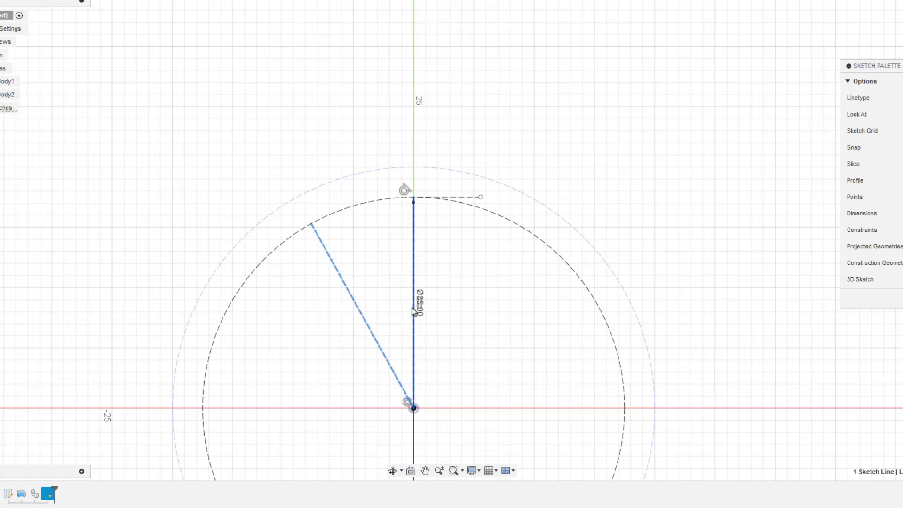
# Move the 35 mm diameter dimension outside the circles and dimension the angle between the two radius lines as 360/(2*5)
pyautogui.moveTo(422, 297); pyautogui.dragTo(668, 241)
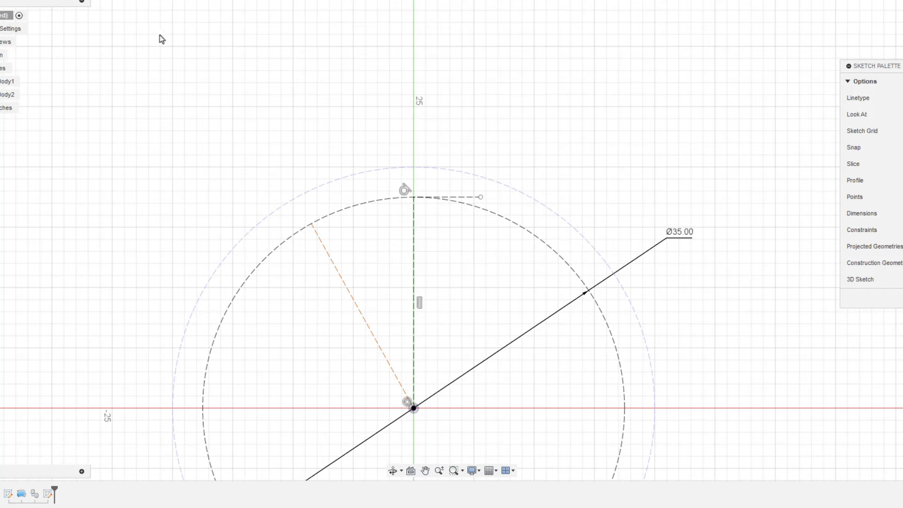
pyautogui.press('d')
pyautogui.click(326, 244)
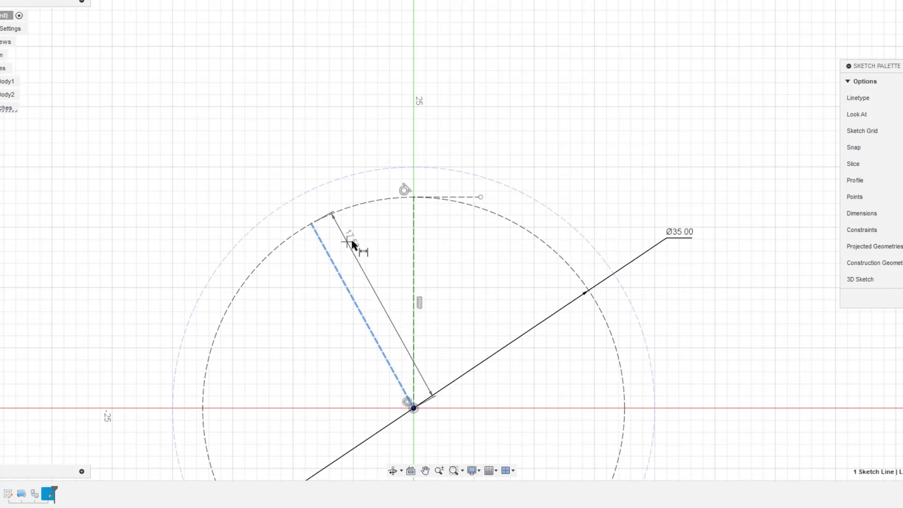
pyautogui.click(414, 230)
pyautogui.click(325, 127)
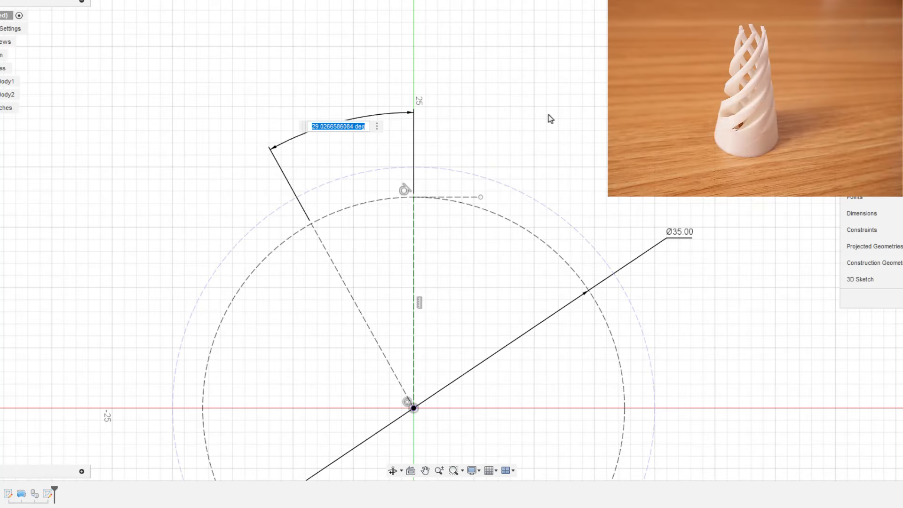
pyautogui.write('360/(2')
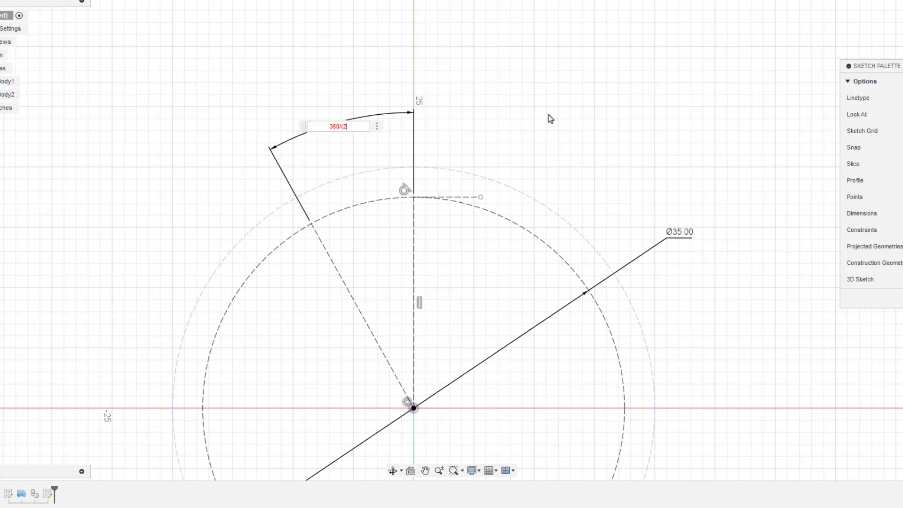
pyautogui.write('5)')
pyautogui.press('Return')
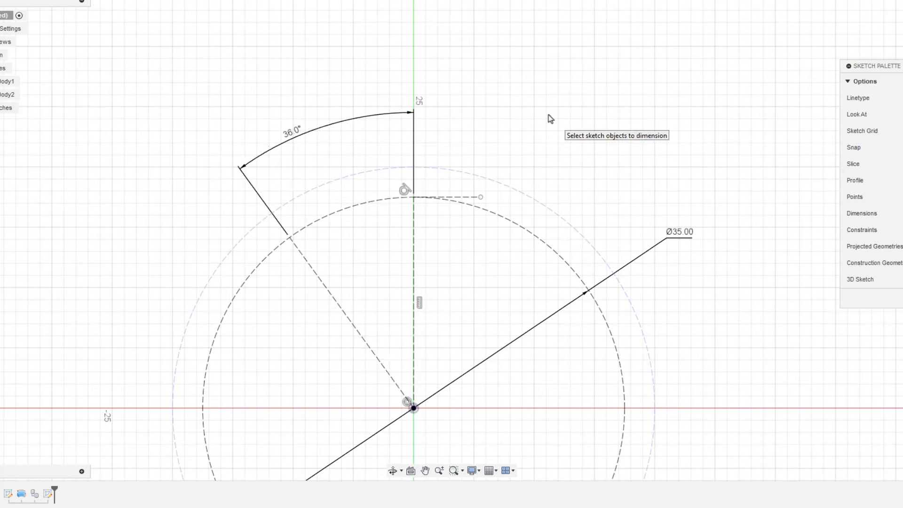
# Try a divisor of 2*6 in the angle expression between the two radius lines
pyautogui.doubleClick(296, 133)
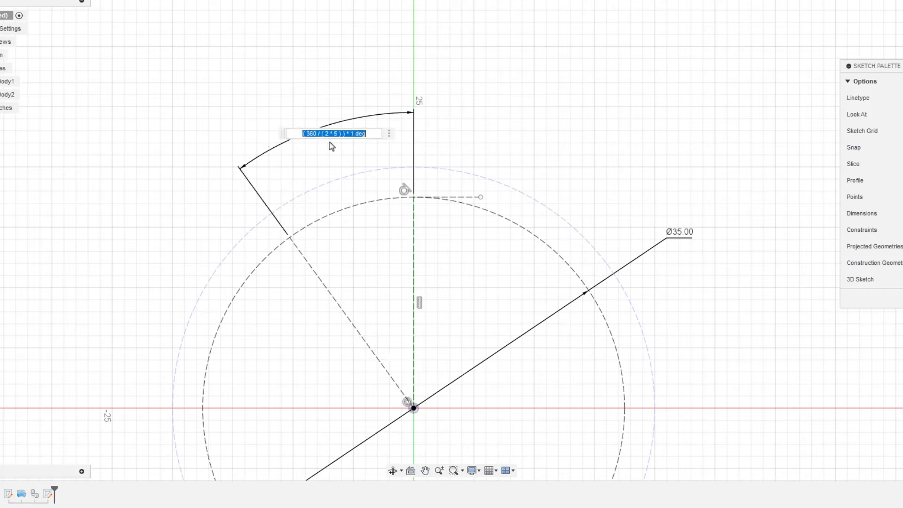
pyautogui.click(338, 134)
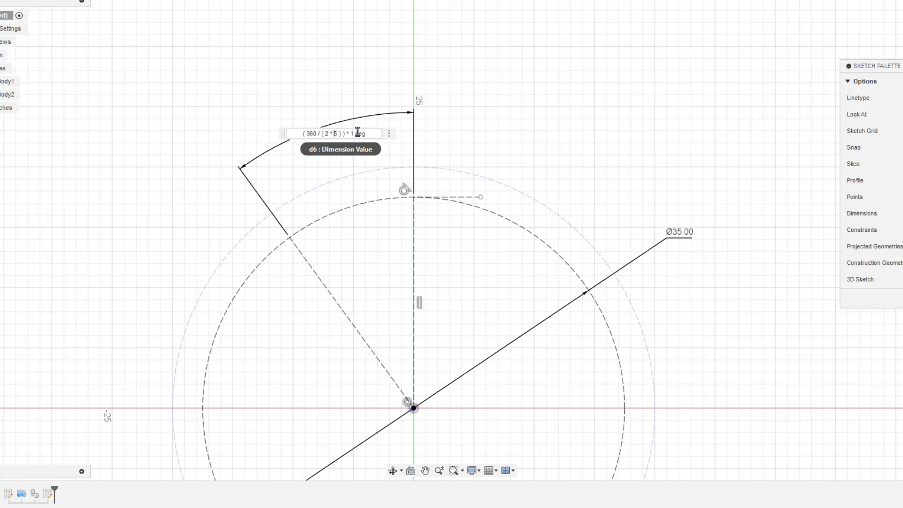
pyautogui.press('Delete')
pyautogui.write('6')
pyautogui.press('Return')
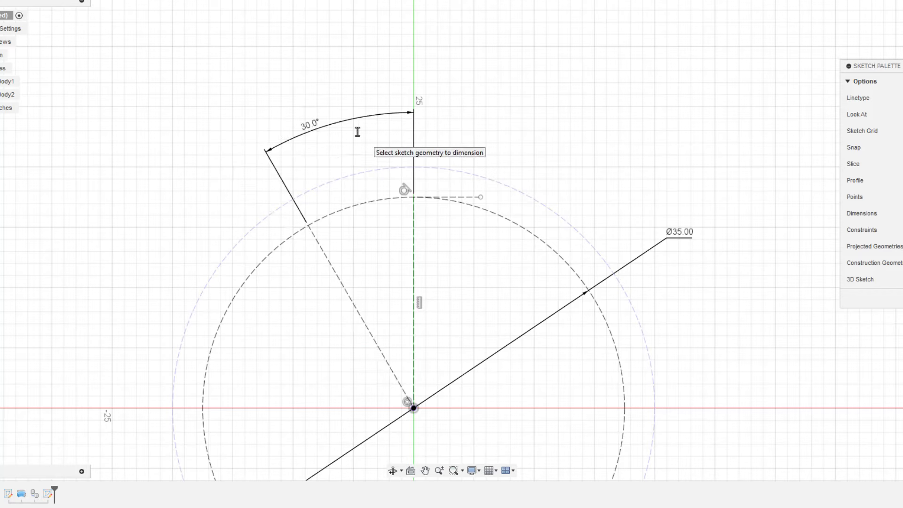
# Restore the divisor in the angle expression between the two radius lines to 2*5
pyautogui.doubleClick(306, 128)
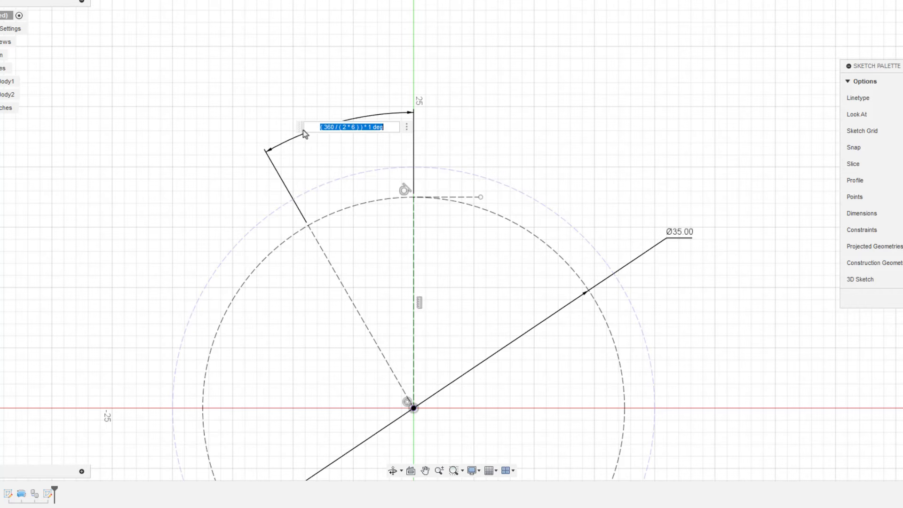
pyautogui.click(353, 127)
pyautogui.press('Delete')
pyautogui.write('5')
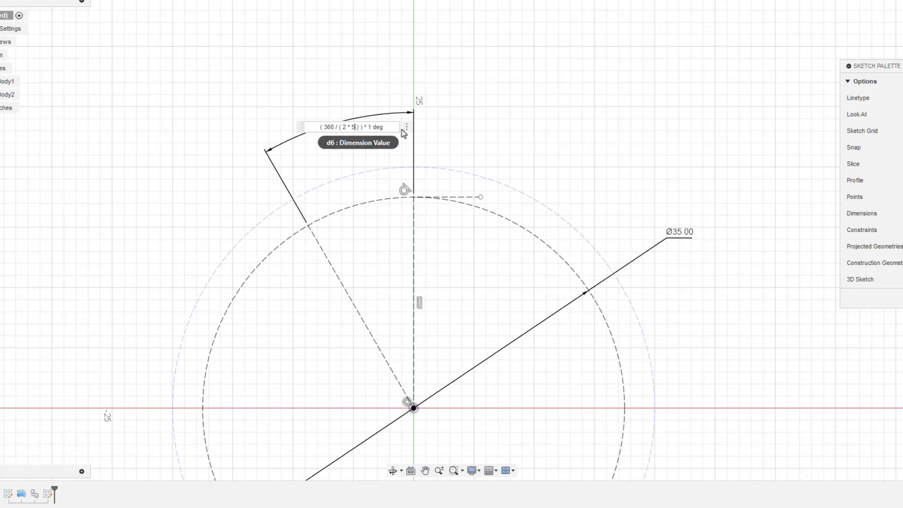
pyautogui.press('Return')
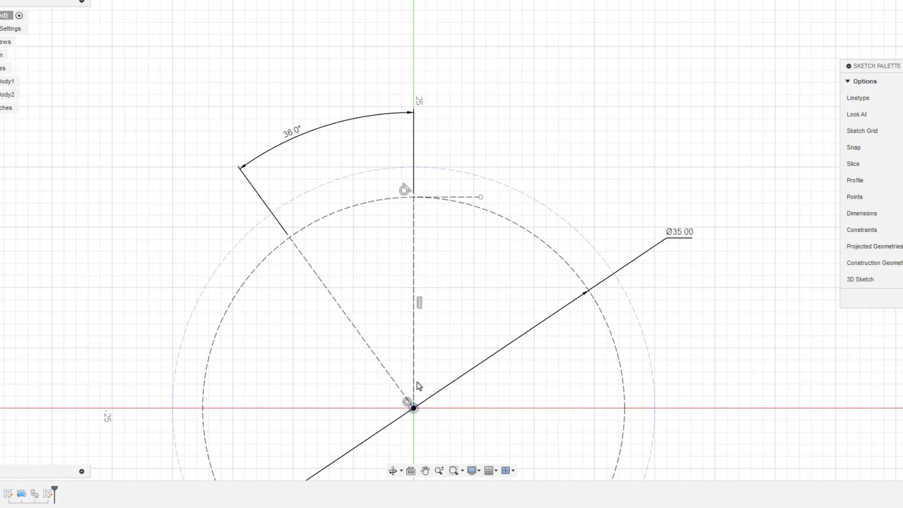
# Open the Change Parameters dialog to review where the design's dimension values can be managed
pyautogui.moveTo(396, 380)
pyautogui.mouseDown(button='middle')
pyautogui.moveTo(375, 245)
pyautogui.moveTo(381, 271)
pyautogui.mouseUp(button='middle')
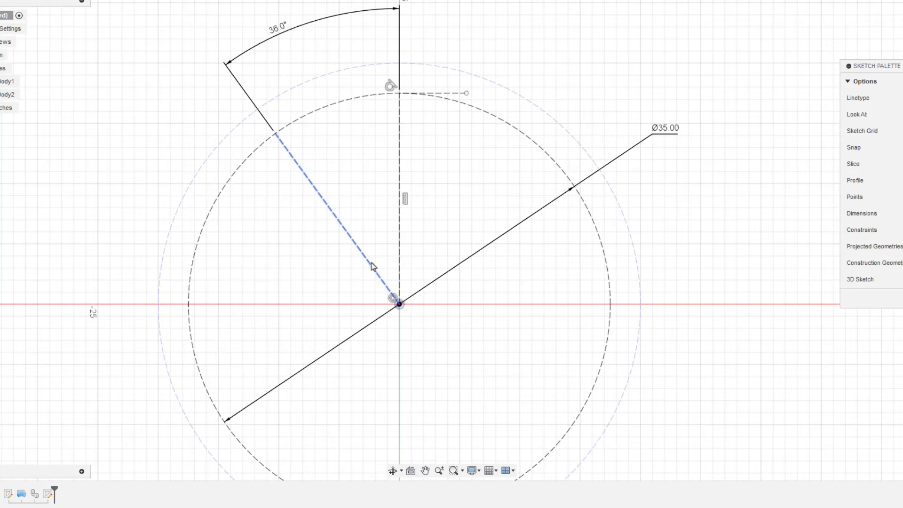
pyautogui.click(162, 1)
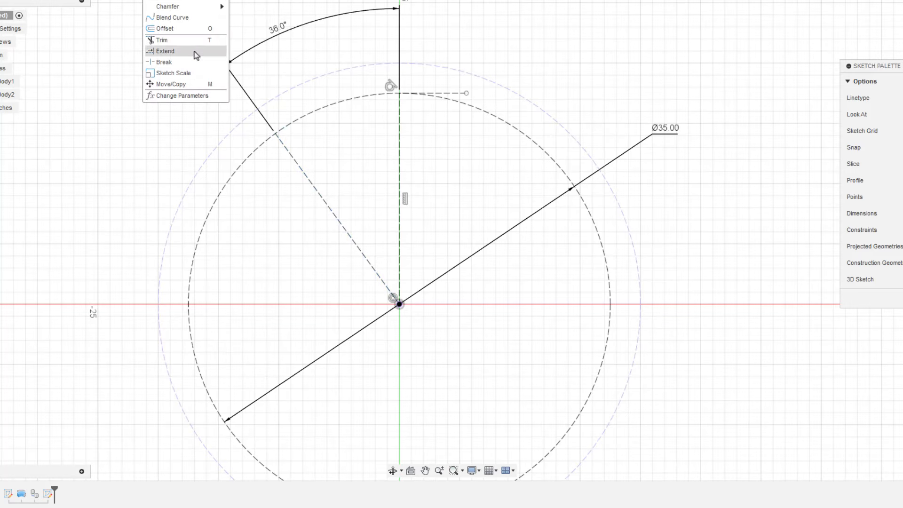
pyautogui.click(193, 95)
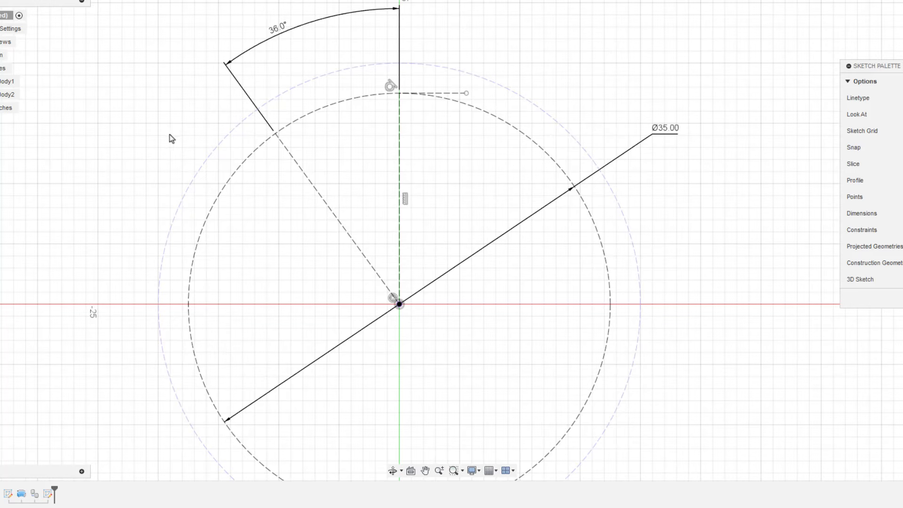
# Draw a short solid line from the origin outward along the angled construction line
pyautogui.press('l')
pyautogui.click(399, 304)
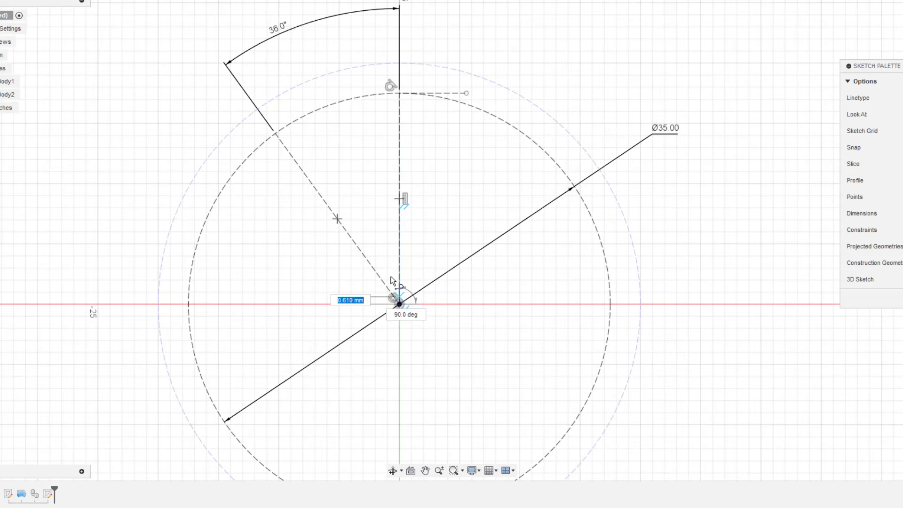
pyautogui.click(355, 243)
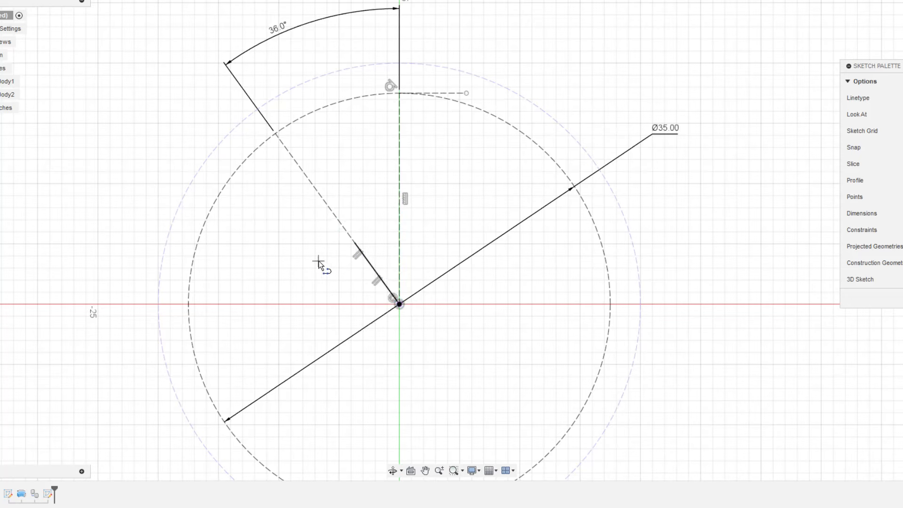
# Draw a three-point arc from the outer end of the vertical construction line, bulging toward the angled line and ending between the two radius lines
pyautogui.click(66, 0)
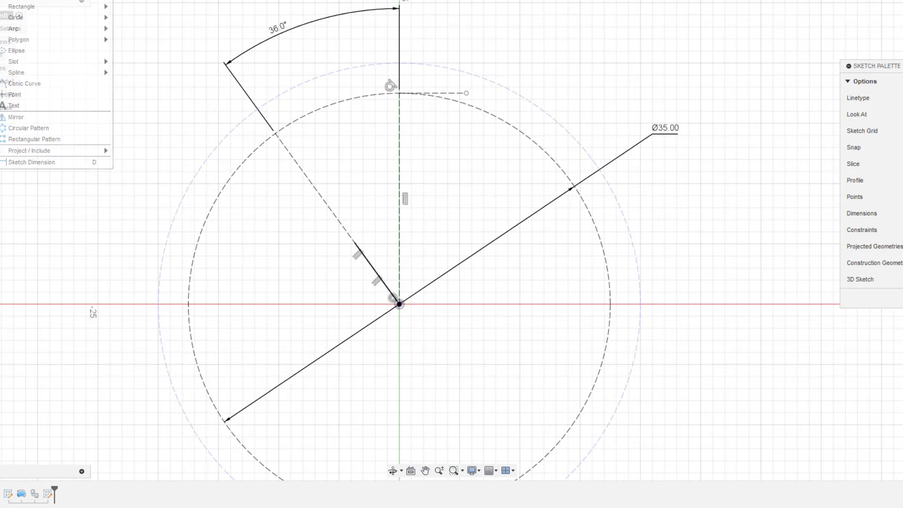
pyautogui.moveTo(45, 28)
pyautogui.click(126, 26)
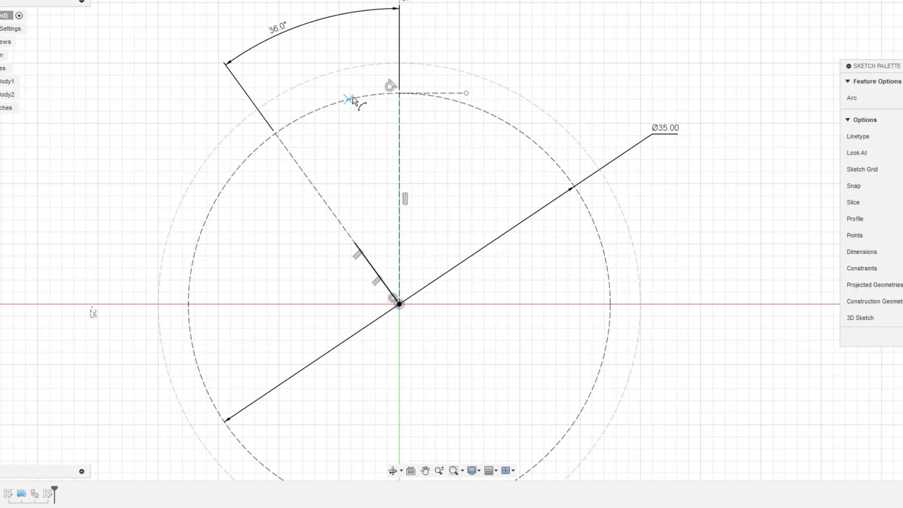
pyautogui.click(399, 93)
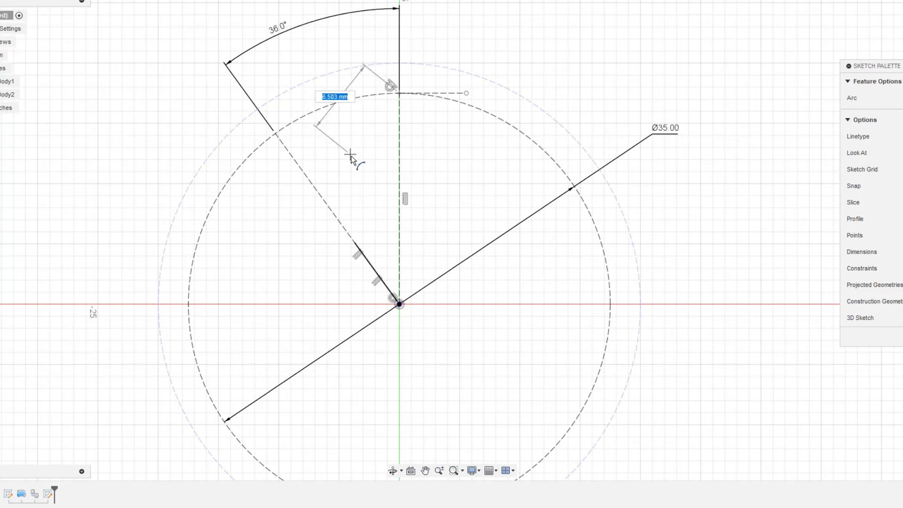
pyautogui.click(356, 167)
pyautogui.click(349, 147)
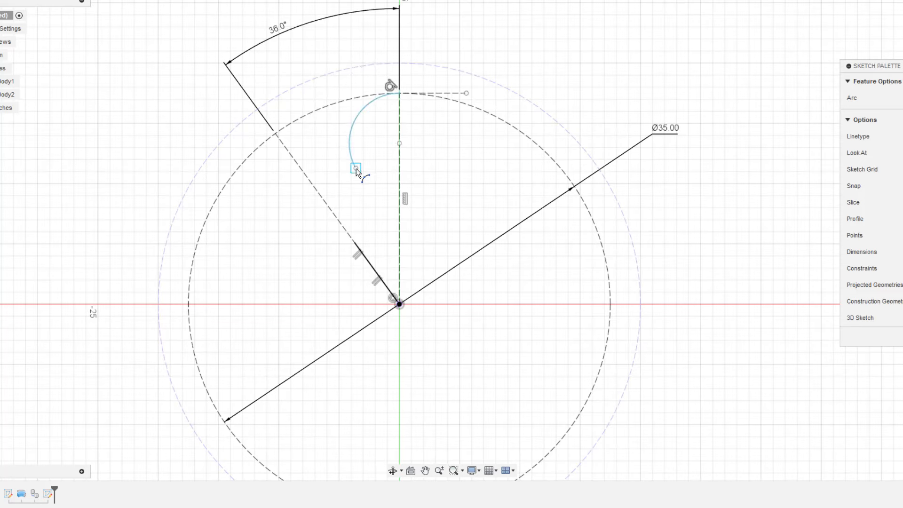
# Draw a second three-point arc from the first arc's end to the short solid line's outer end, curving toward the vertical construction line
pyautogui.click(357, 168)
pyautogui.click(356, 242)
pyautogui.click(366, 206)
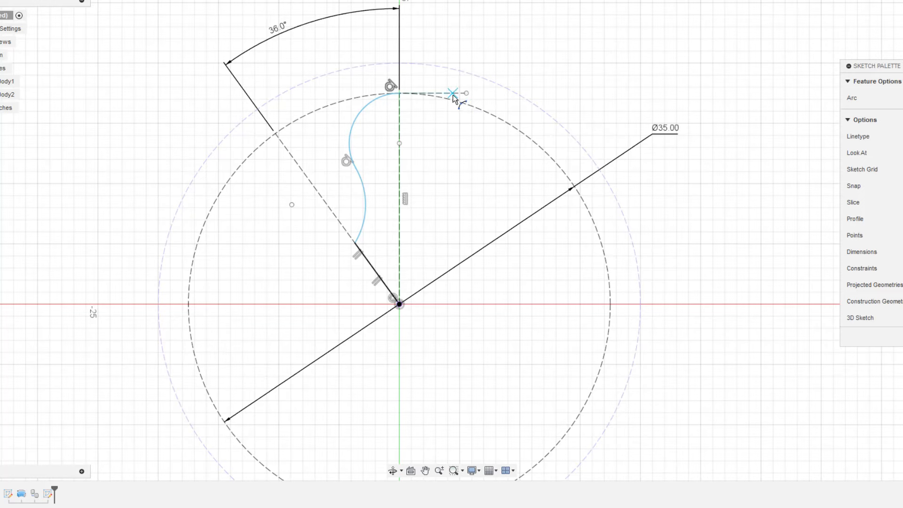
pyautogui.press('Escape')
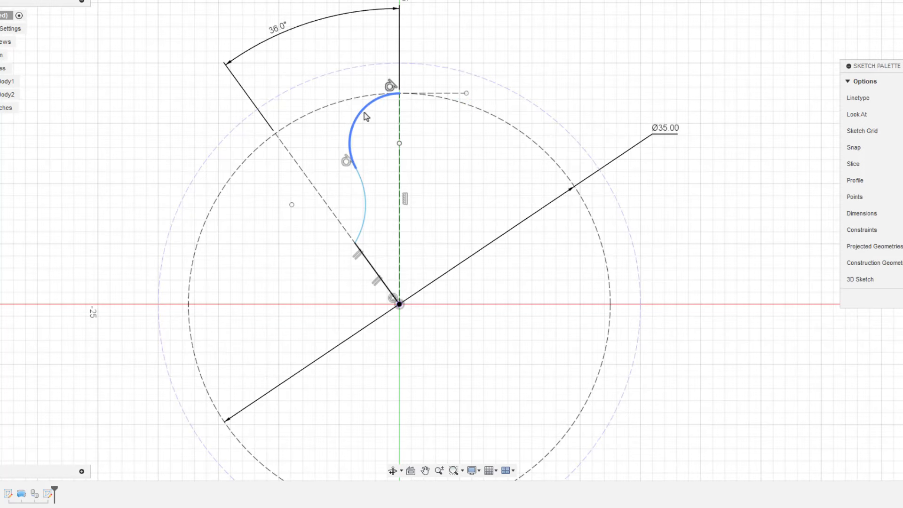
# Reposition the junction of the two arcs and set the outer arc's radius to 3.5 mm
pyautogui.moveTo(364, 111)
pyautogui.mouseDown()
pyautogui.moveTo(351, 170)
pyautogui.moveTo(363, 167)
pyautogui.mouseUp()
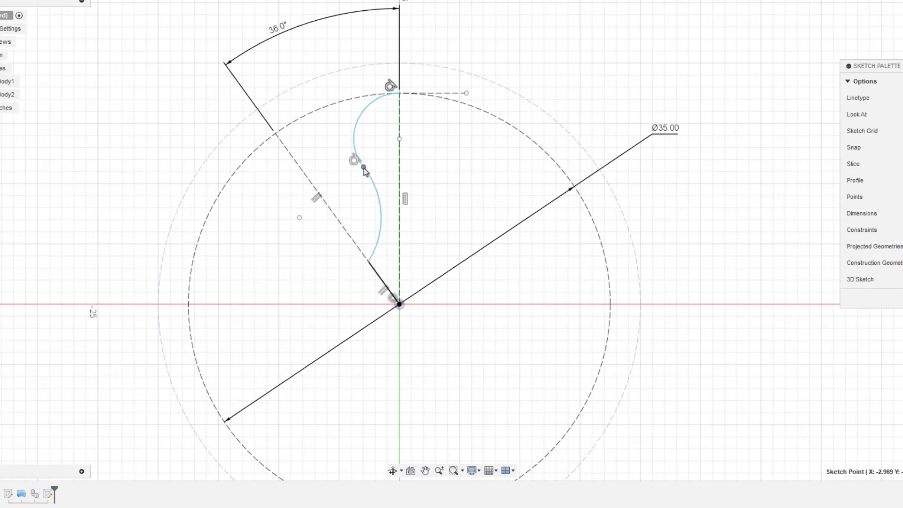
pyautogui.click(367, 109)
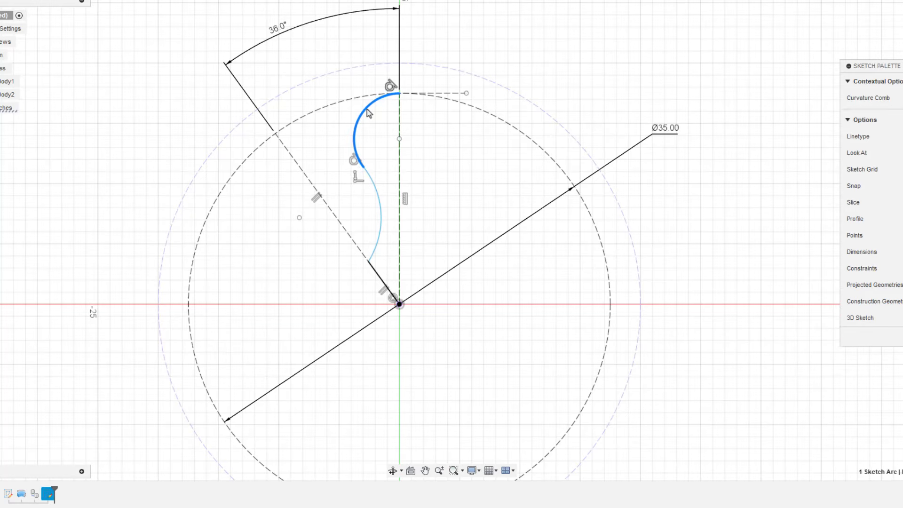
pyautogui.press('d')
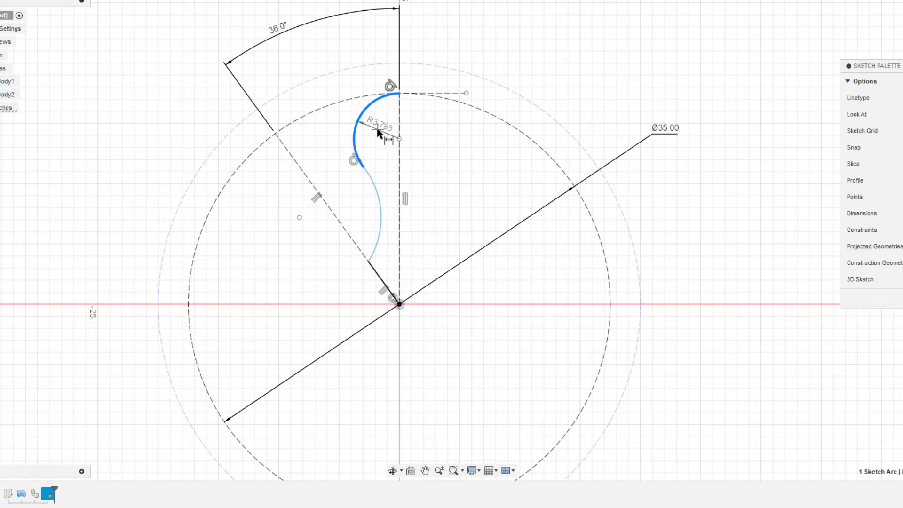
pyautogui.click(377, 135)
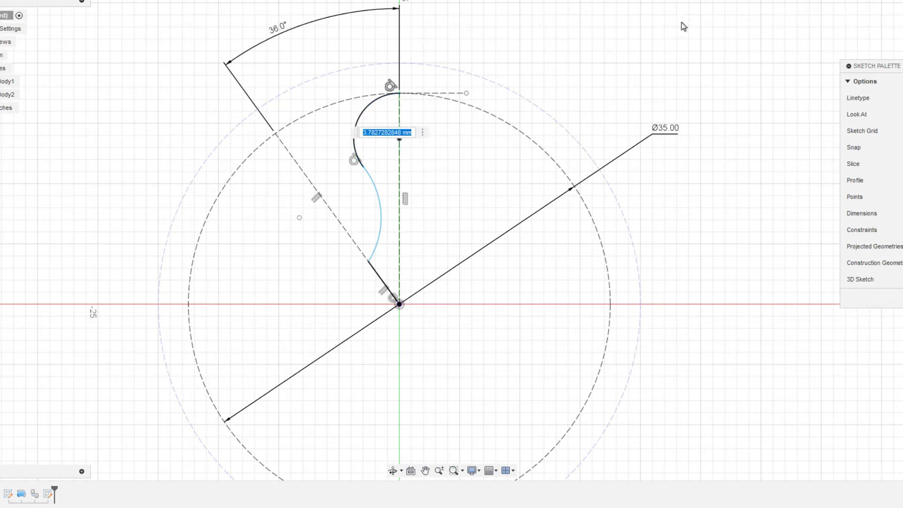
pyautogui.write('3.5')
pyautogui.press('Return')
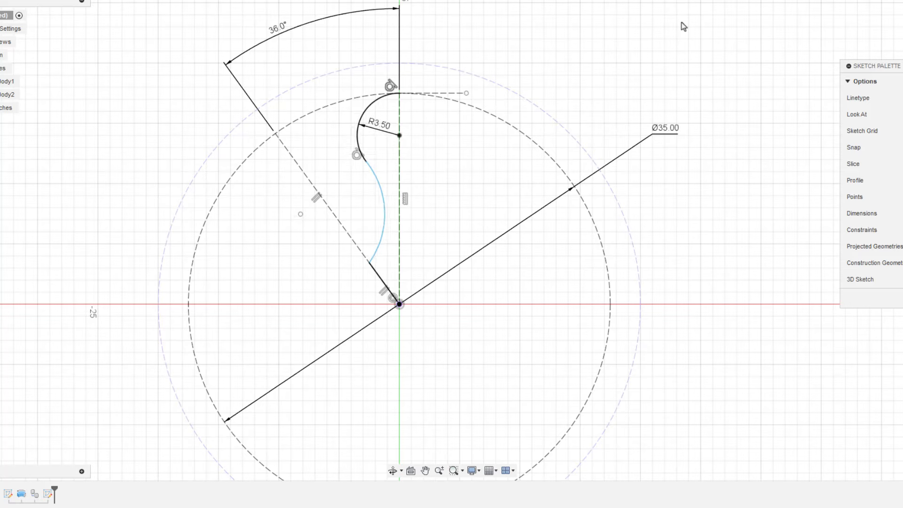
# Set the radius of the inner arc, which meets the short solid line, to 6 mm
pyautogui.click(377, 186)
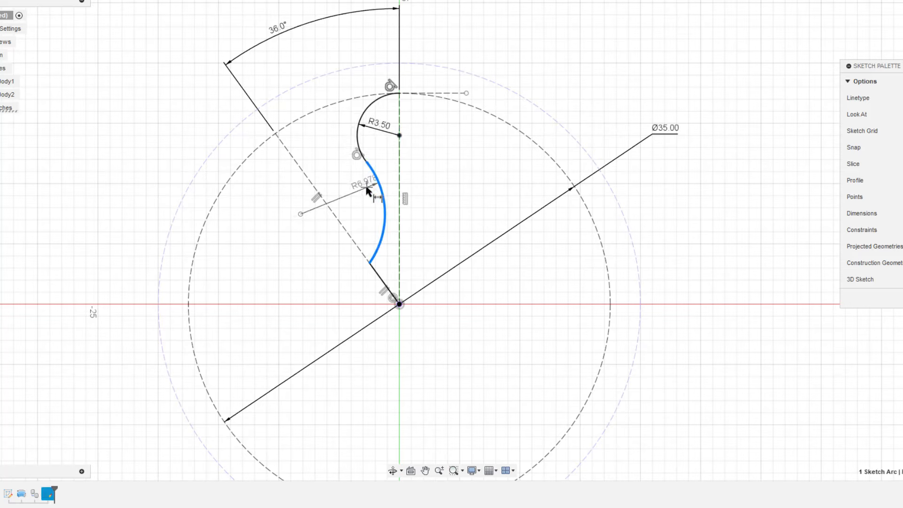
pyautogui.click(369, 195)
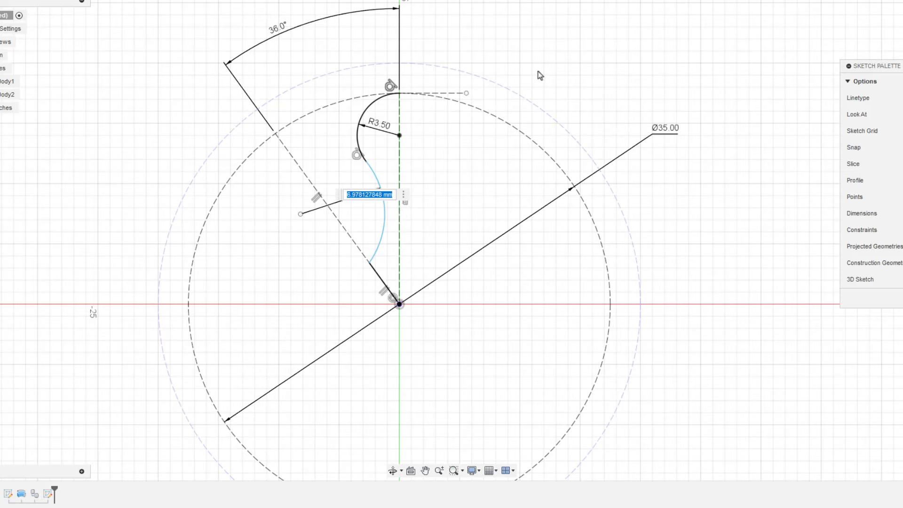
pyautogui.write('6')
pyautogui.press('Return')
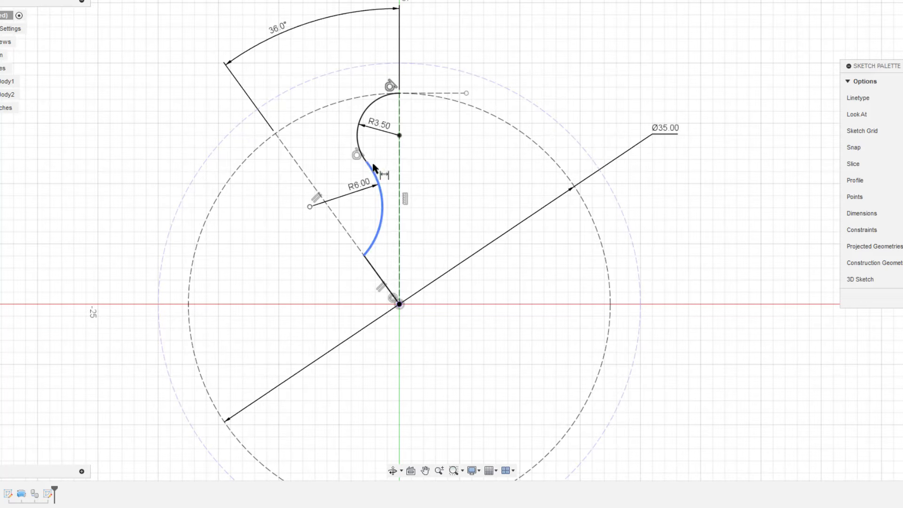
pyautogui.press('Escape')
# Dimension the short solid line from the origin to the inner arc's end at 5 mm
pyautogui.moveTo(367, 162)
pyautogui.mouseDown()
pyautogui.moveTo(373, 167)
pyautogui.moveTo(365, 163)
pyautogui.mouseUp()
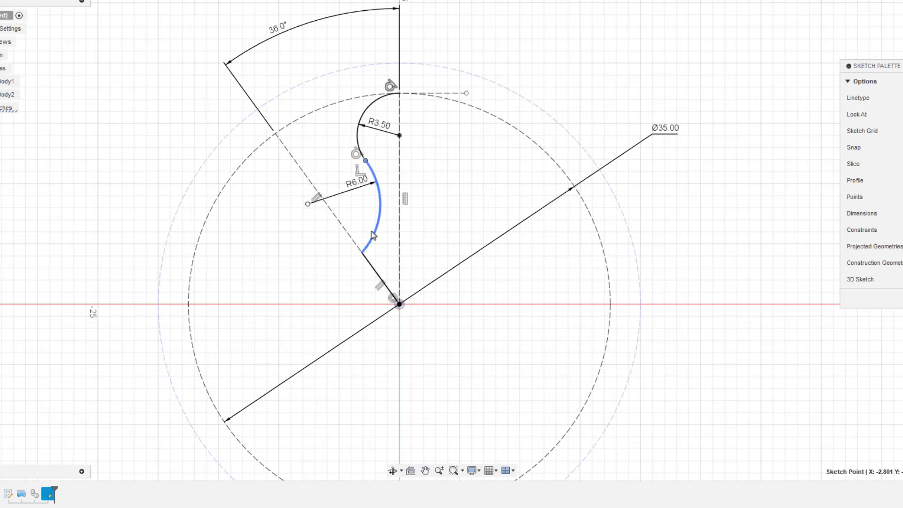
pyautogui.click(372, 241)
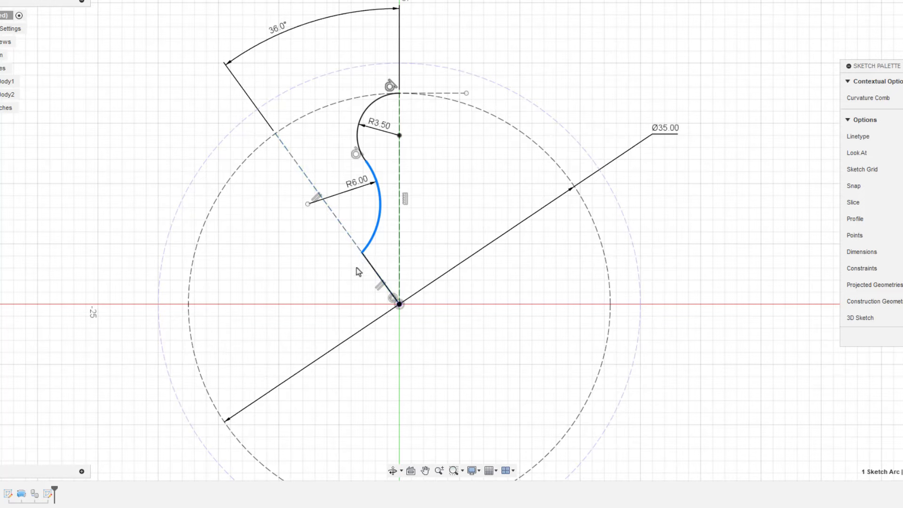
pyautogui.click(357, 267)
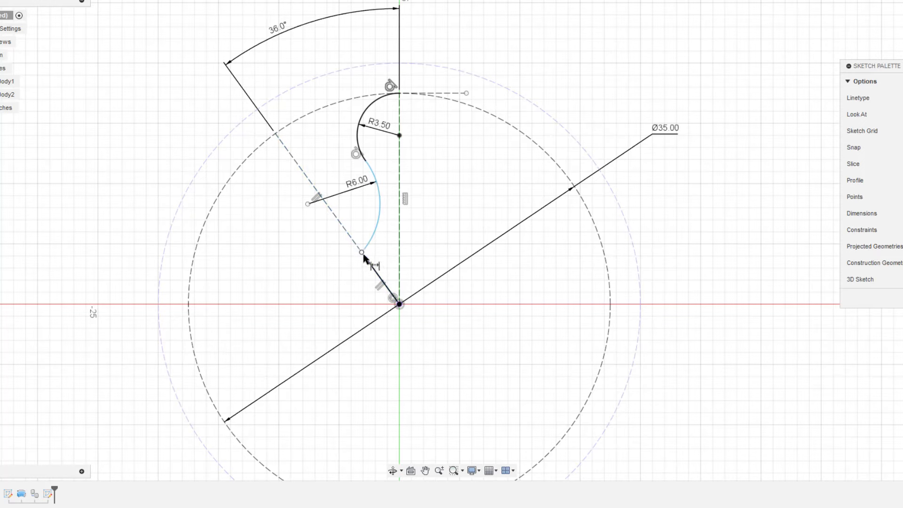
pyautogui.click(362, 252)
pyautogui.click(398, 304)
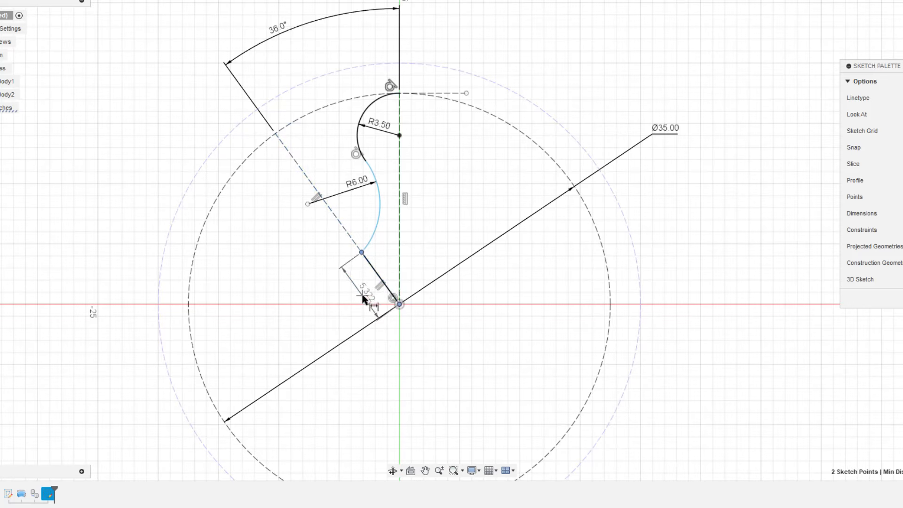
pyautogui.click(364, 299)
pyautogui.write('5')
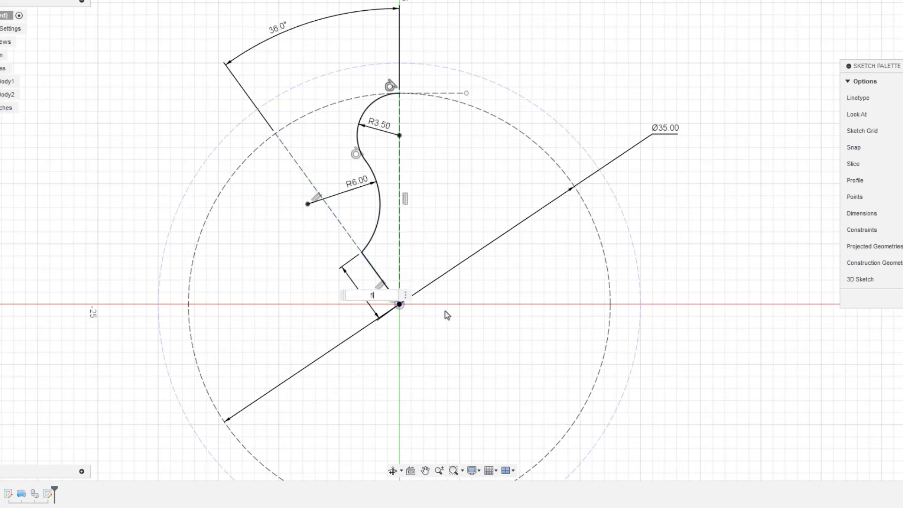
pyautogui.press('Return')
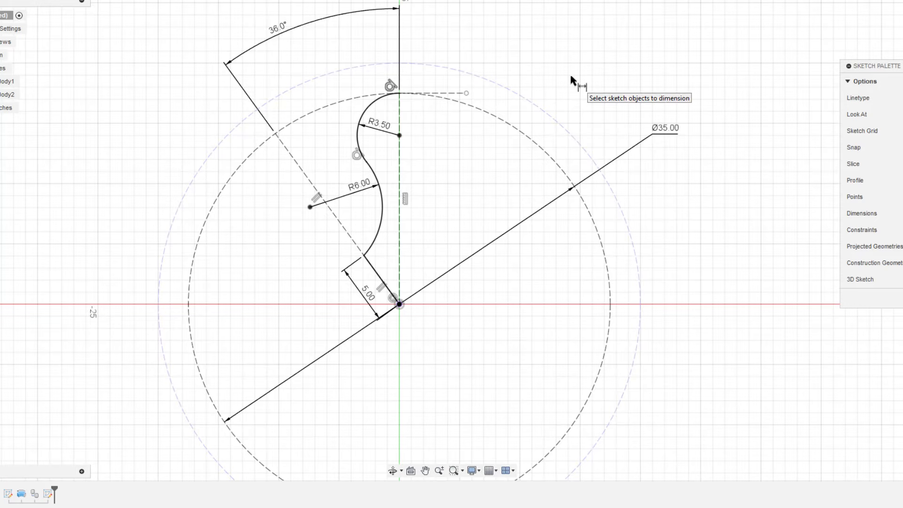
# Mirror the two arcs and the short solid line across the vertical construction line to close the profile
pyautogui.click(153, 45)
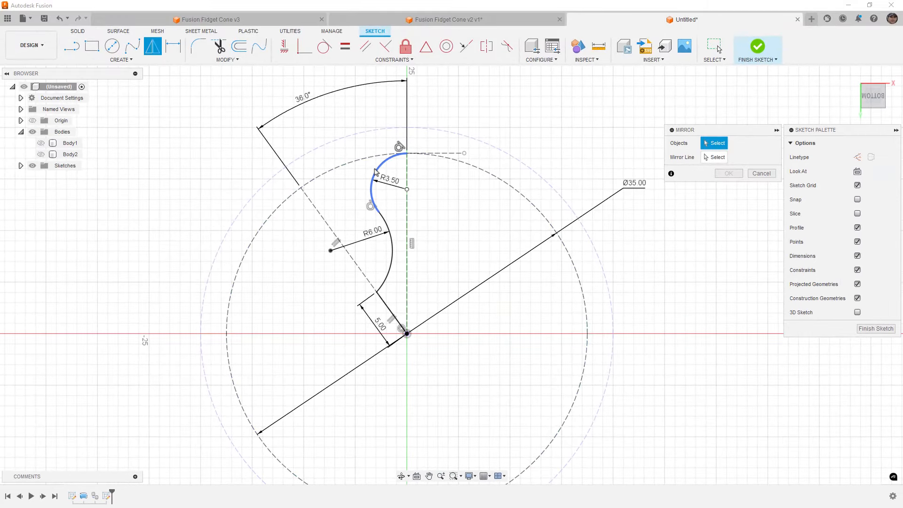
pyautogui.click(375, 172)
pyautogui.click(392, 249)
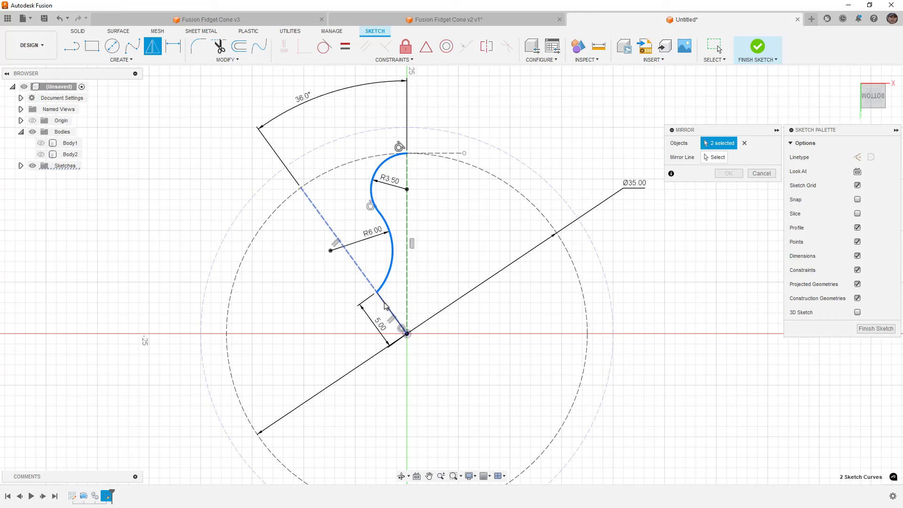
pyautogui.click(384, 306)
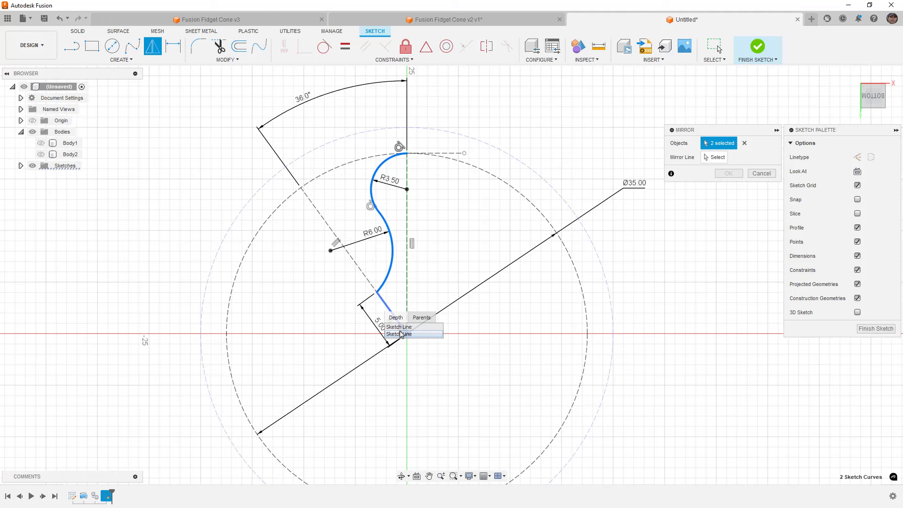
pyautogui.click(401, 334)
pyautogui.click(715, 157)
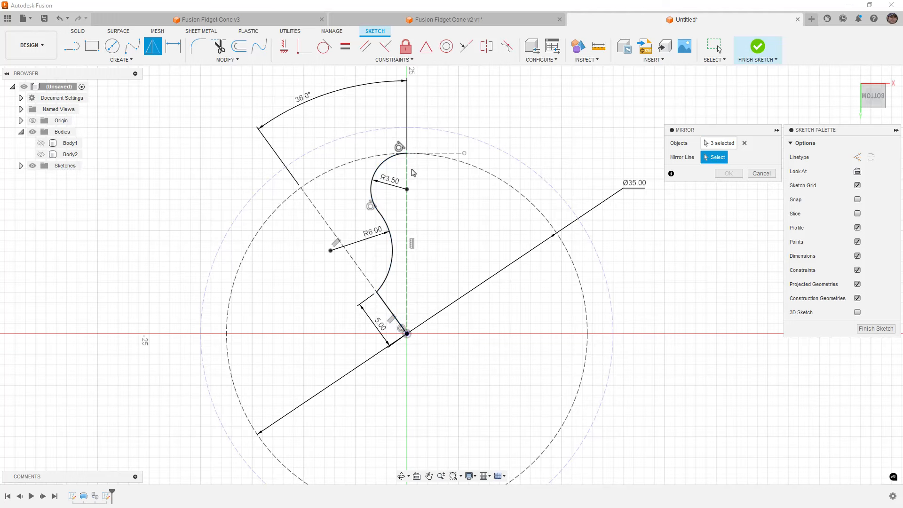
pyautogui.click(411, 174)
pyautogui.click(724, 173)
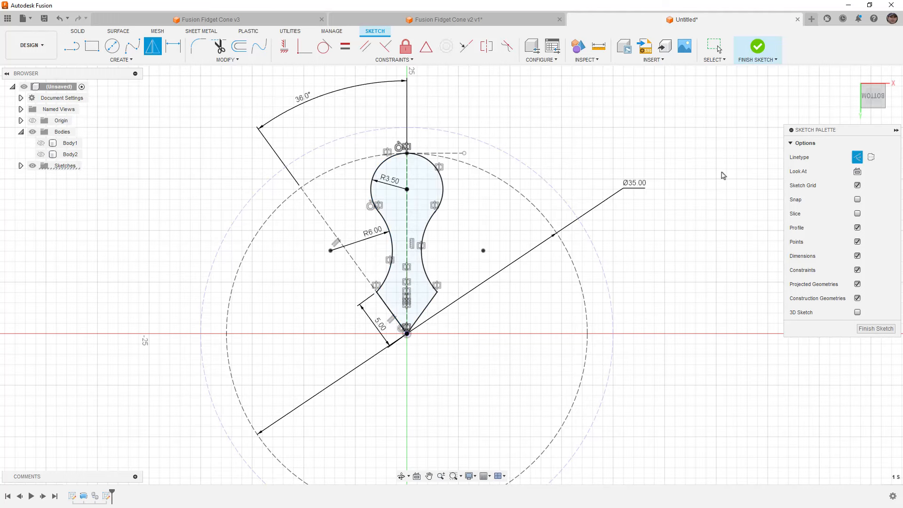
# Finish the cutout profile sketch and make the cone body Body1 visible again
pyautogui.click(756, 47)
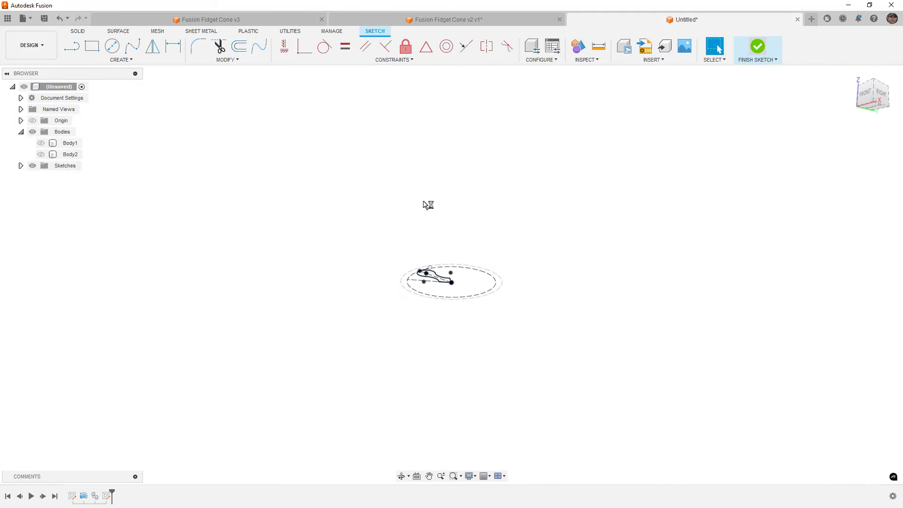
pyautogui.click(41, 154)
pyautogui.click(41, 143)
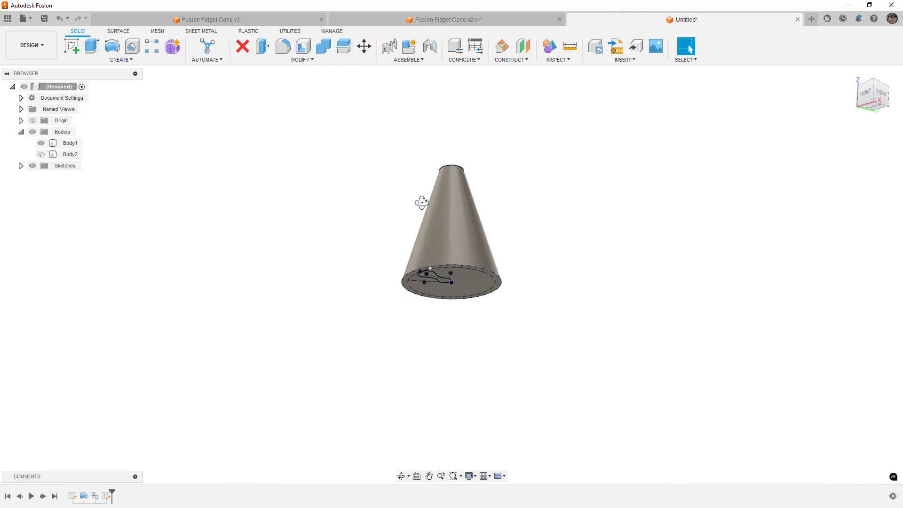
# Start a new sketch on the upright YZ origin plane running through the cone's axis
pyautogui.keyDown('shift'); pyautogui.moveTo(421, 201); pyautogui.dragTo(400, 225, button='middle'); pyautogui.keyUp('shift')
pyautogui.click(71, 46)
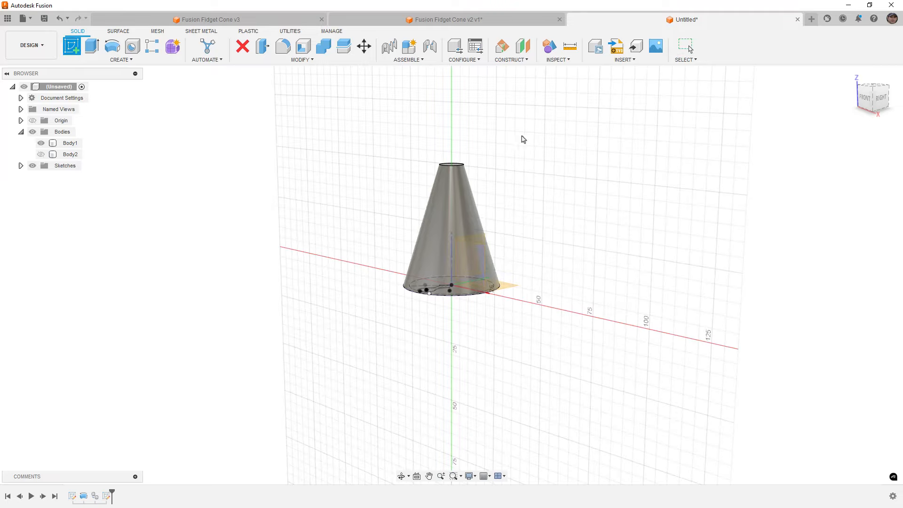
pyautogui.keyDown('shift'); pyautogui.moveTo(545, 240); pyautogui.dragTo(508, 249, button='middle'); pyautogui.keyUp('shift')
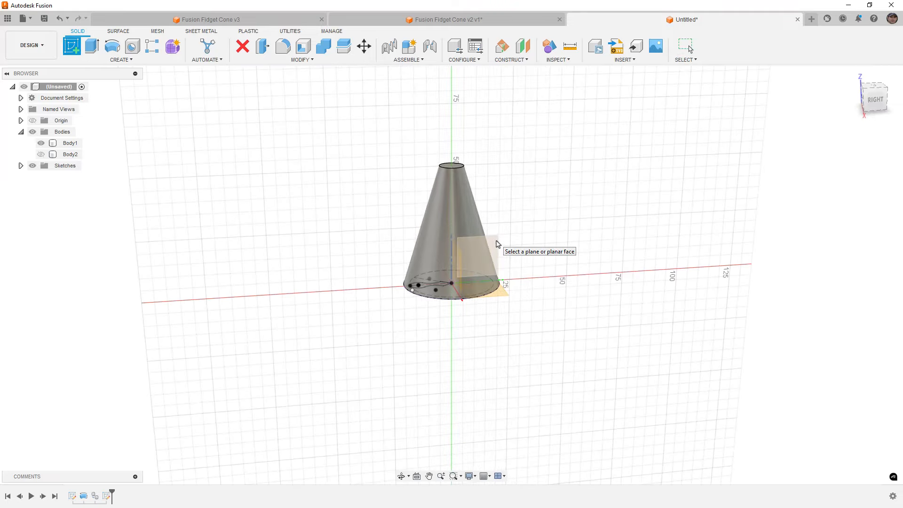
pyautogui.click(498, 244)
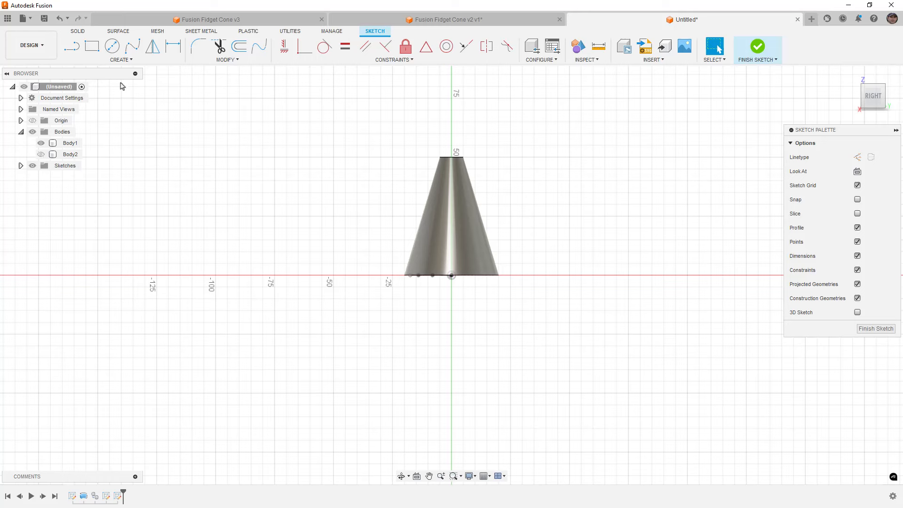
# Draw a vertical line from the origin along the cone's axis, ending slightly above the cone's top face
pyautogui.press('l')
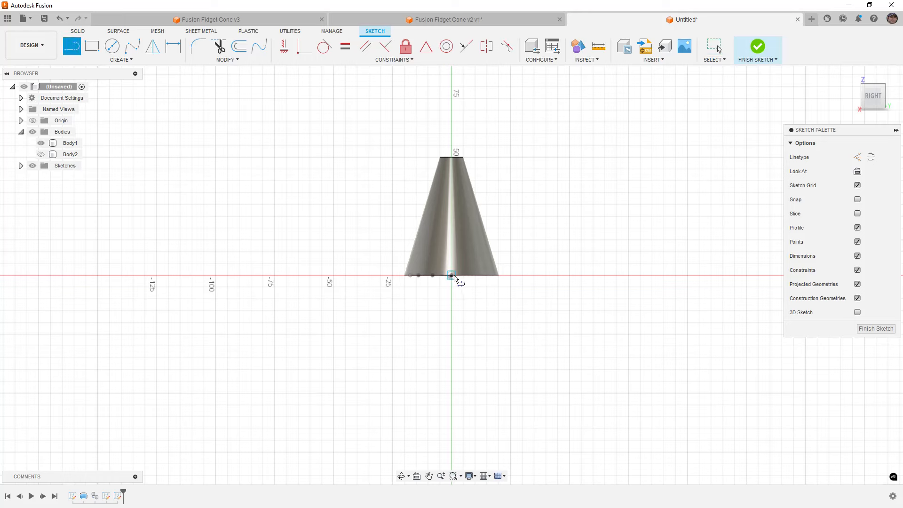
pyautogui.click(451, 275)
pyautogui.click(453, 154)
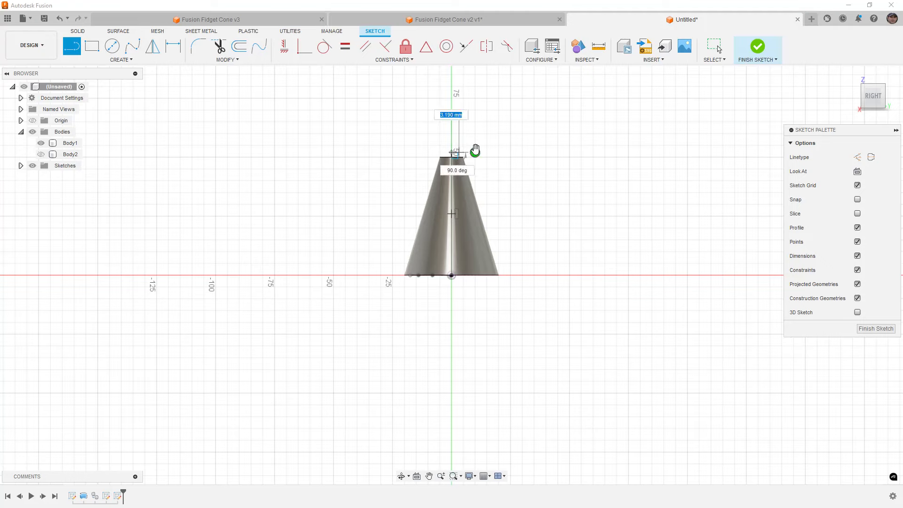
pyautogui.scroll(5, 472, 155)
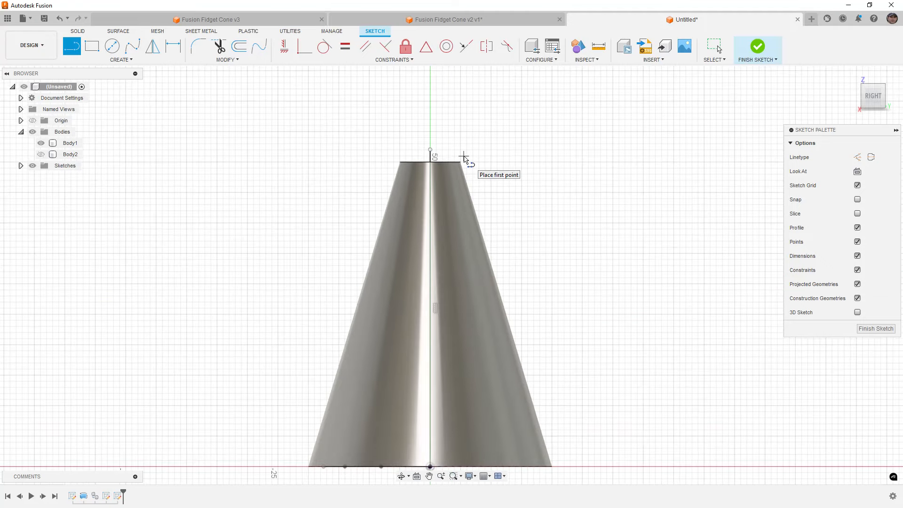
pyautogui.press('Escape')
pyautogui.keyDown('shift'); pyautogui.moveTo(485, 152); pyautogui.dragTo(484, 166, button='middle'); pyautogui.keyUp('shift')
pyautogui.click(450, 174)
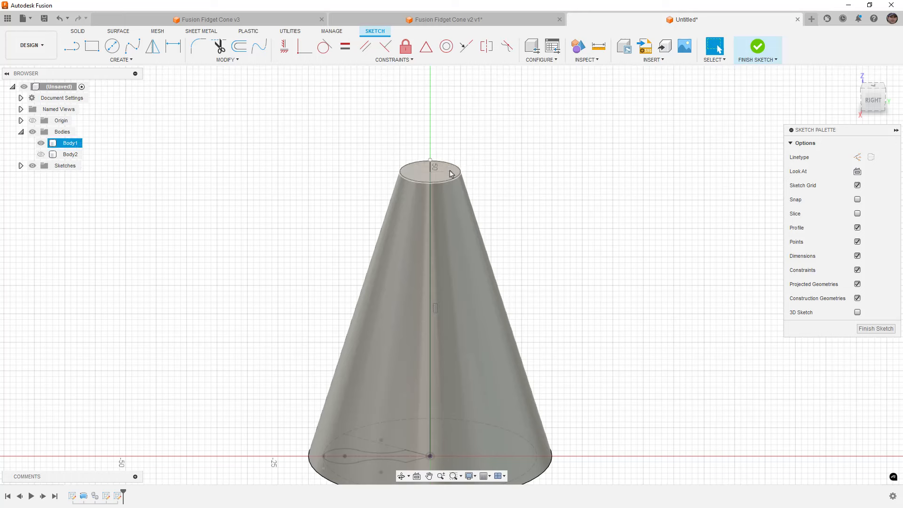
pyautogui.click(131, 60)
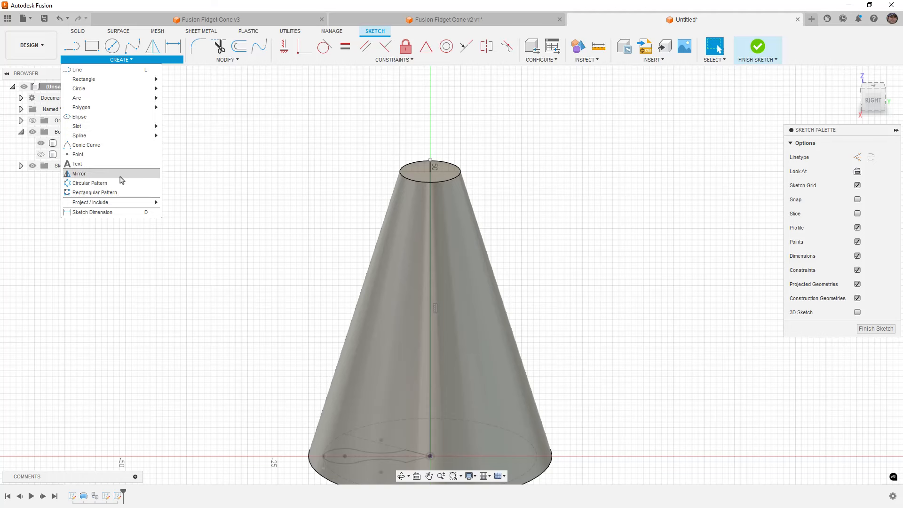
pyautogui.moveTo(125, 203)
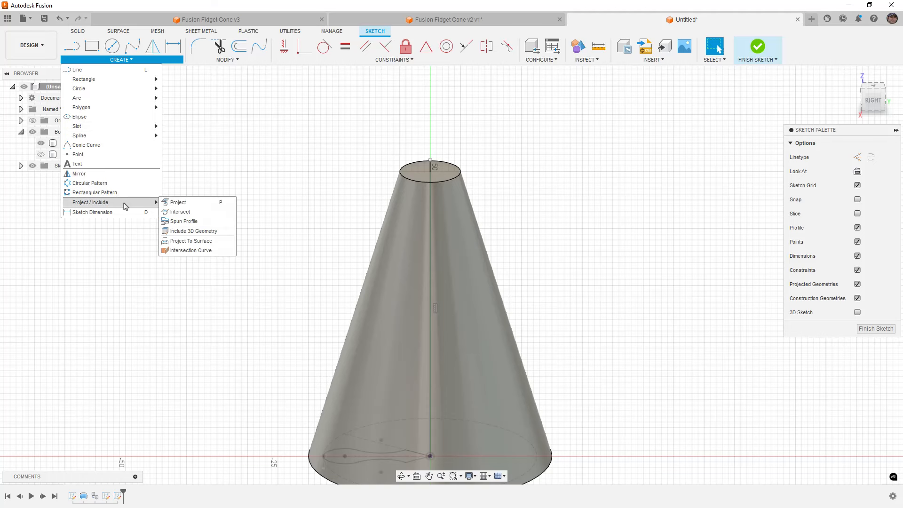
pyautogui.click(201, 250)
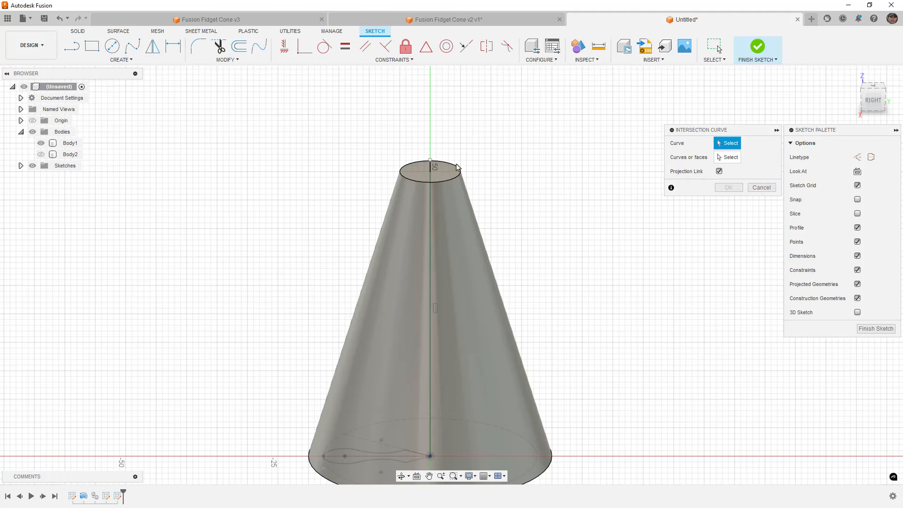
pyautogui.press('Escape')
# Intersect the cone's top face with the sketch plane, snap the axis line's upper endpoint onto the projected line, and finish the sketch
pyautogui.click(126, 60)
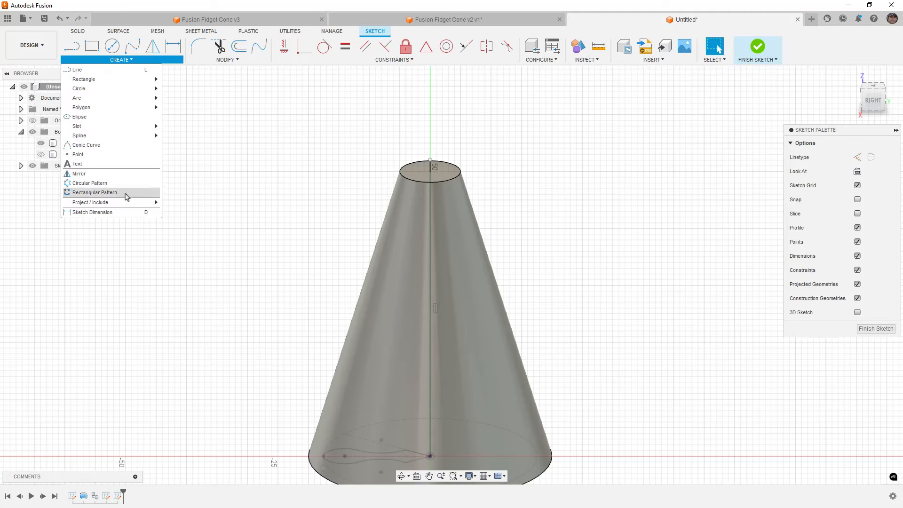
pyautogui.moveTo(127, 207)
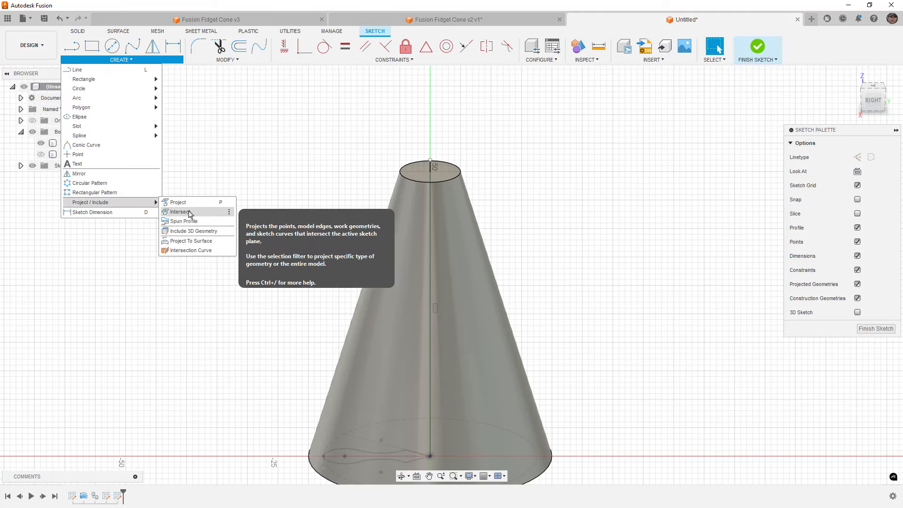
pyautogui.click(191, 212)
pyautogui.click(430, 171)
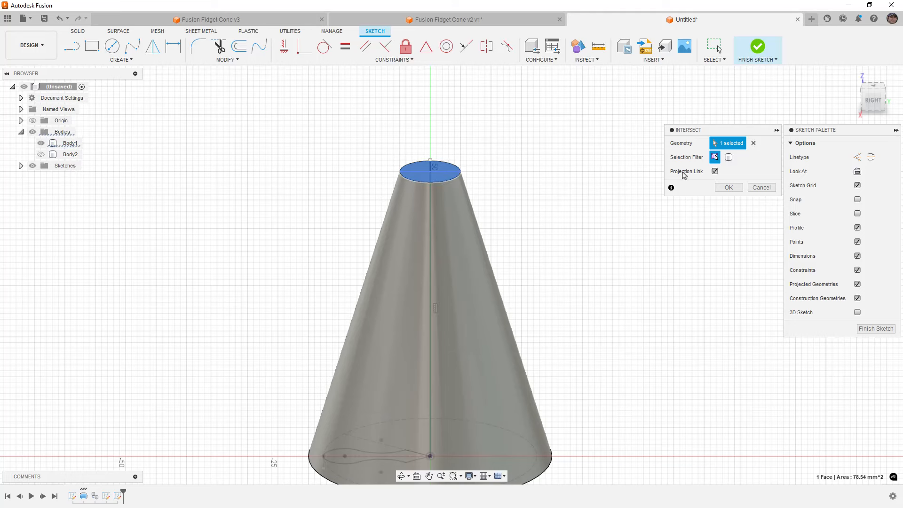
pyautogui.click(729, 187)
pyautogui.click(430, 172)
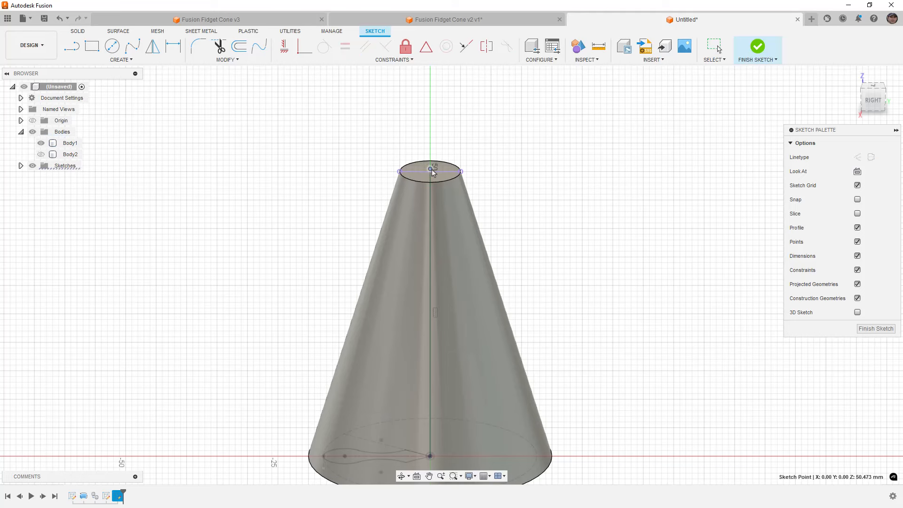
pyautogui.click(758, 47)
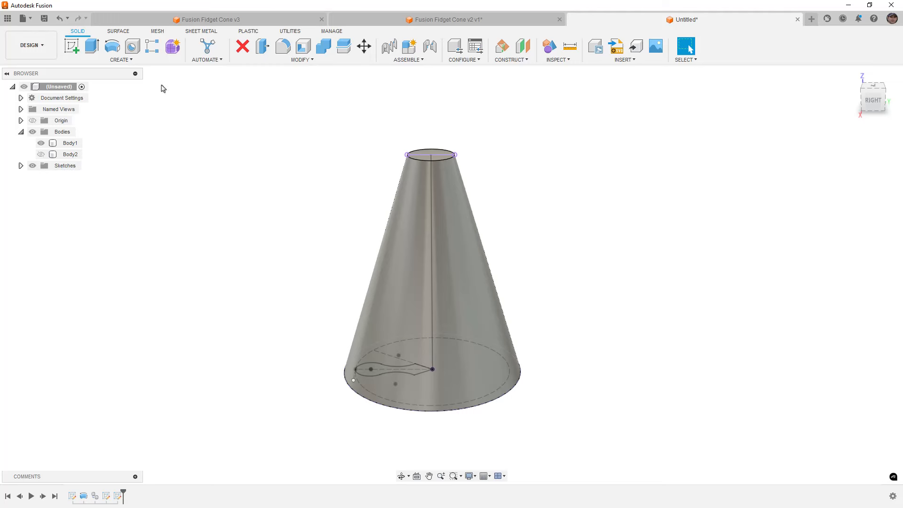
# Sweep the cutout profile along the vertical axis line as a cut with a 360-degree twist angle
pyautogui.click(126, 60)
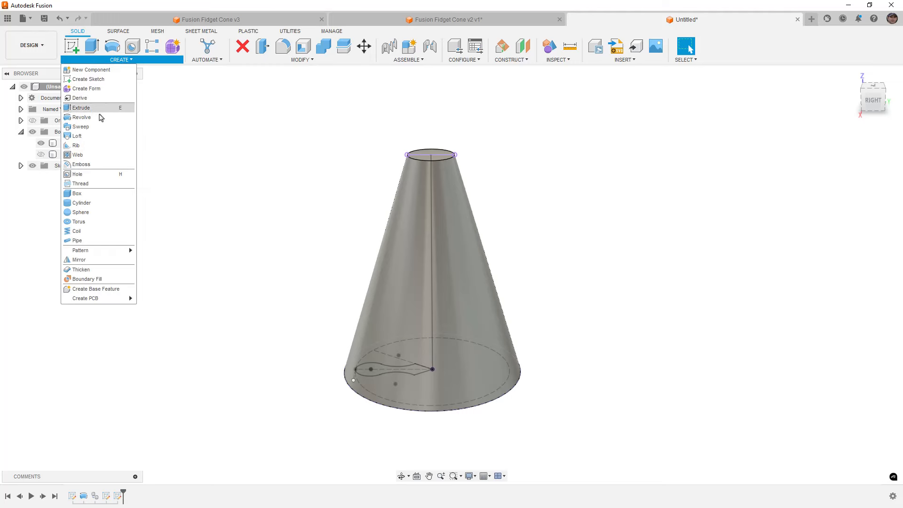
pyautogui.click(81, 126)
pyautogui.click(377, 371)
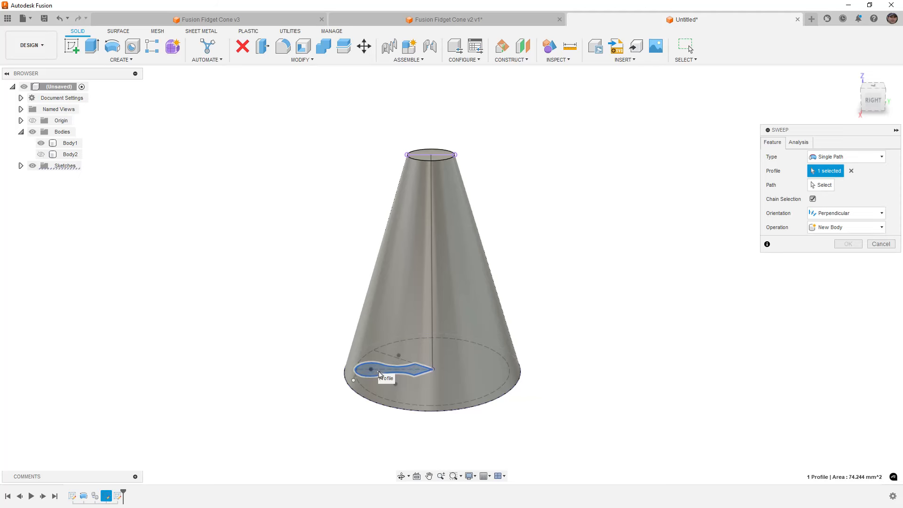
pyautogui.click(821, 185)
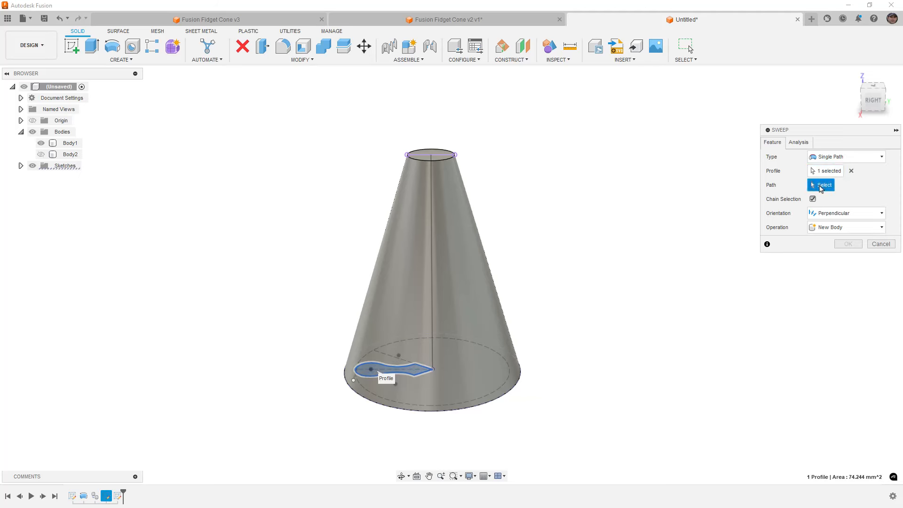
pyautogui.click(432, 219)
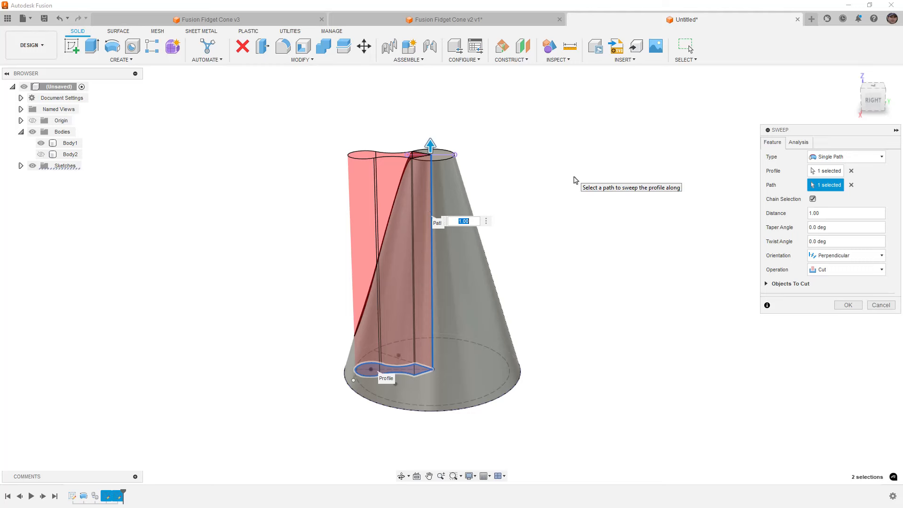
pyautogui.click(791, 245)
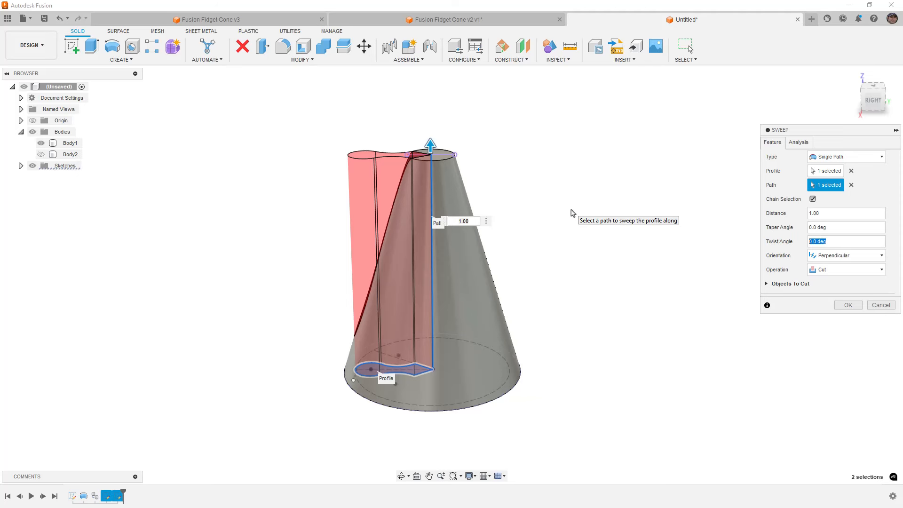
pyautogui.write('360')
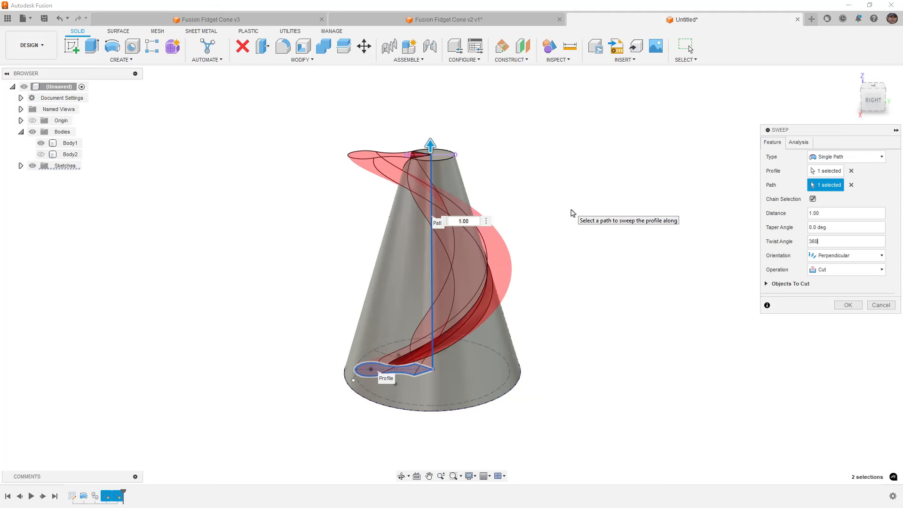
pyautogui.press('Return')
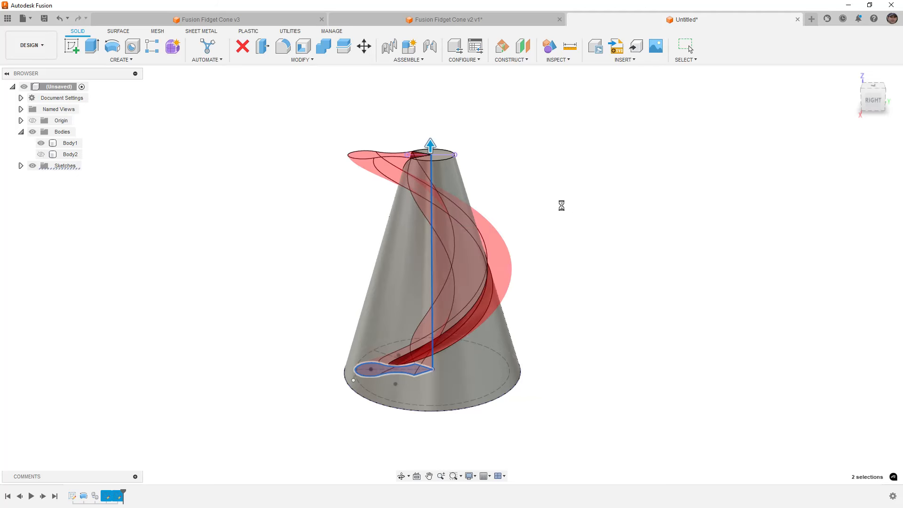
# Pattern the twisted sweep cut circularly around the cone's axis, using the base edge as axis, with full distribution and quantity 5
pyautogui.keyDown('shift'); pyautogui.moveTo(305, 223); pyautogui.dragTo(351, 227, button='middle'); pyautogui.keyUp('shift')
pyautogui.scroll(4, 406, 179)
pyautogui.scroll(5, 406, 179)
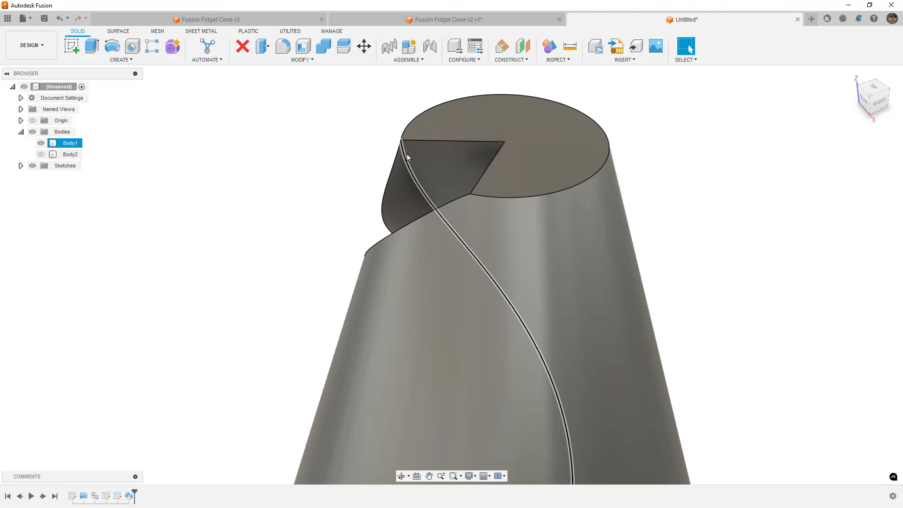
pyautogui.scroll(-6, 298, 137)
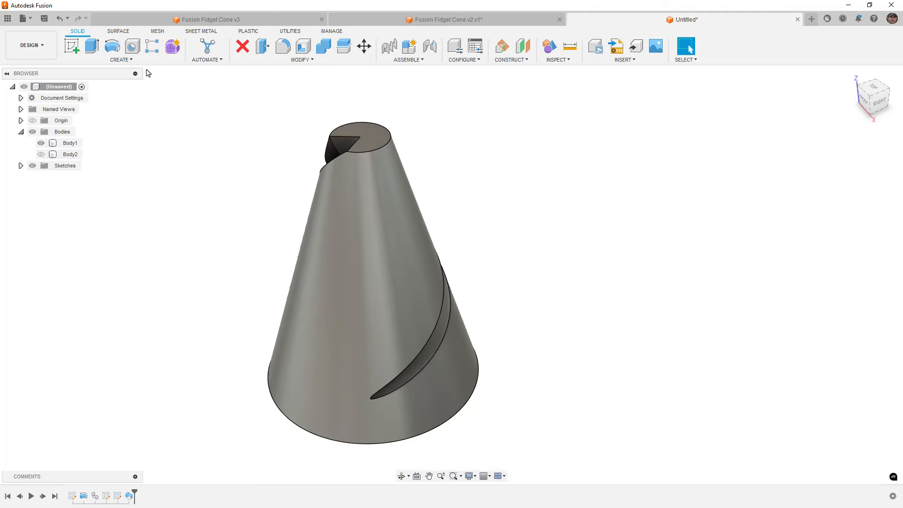
pyautogui.click(153, 46)
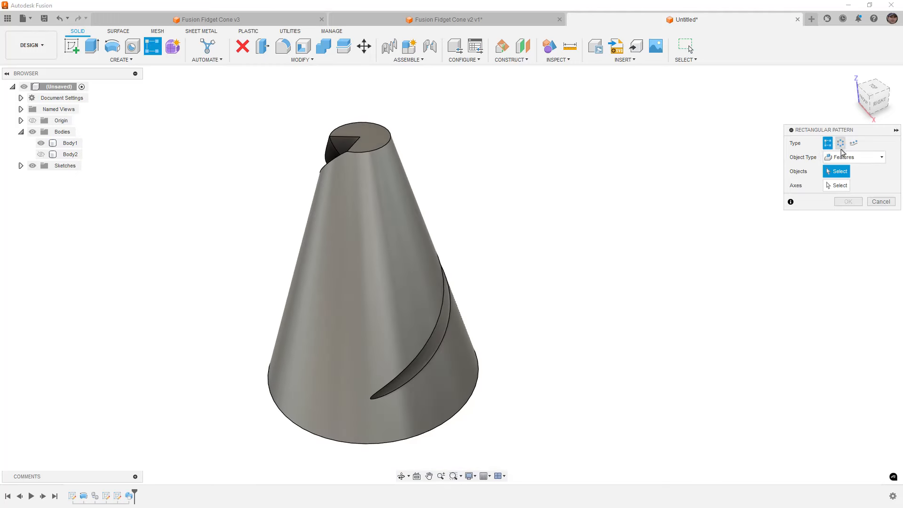
pyautogui.click(841, 144)
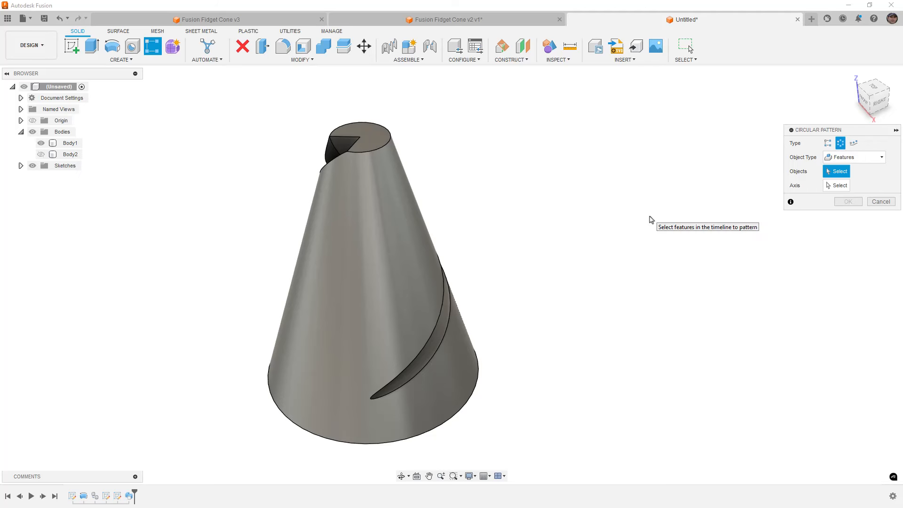
pyautogui.click(129, 496)
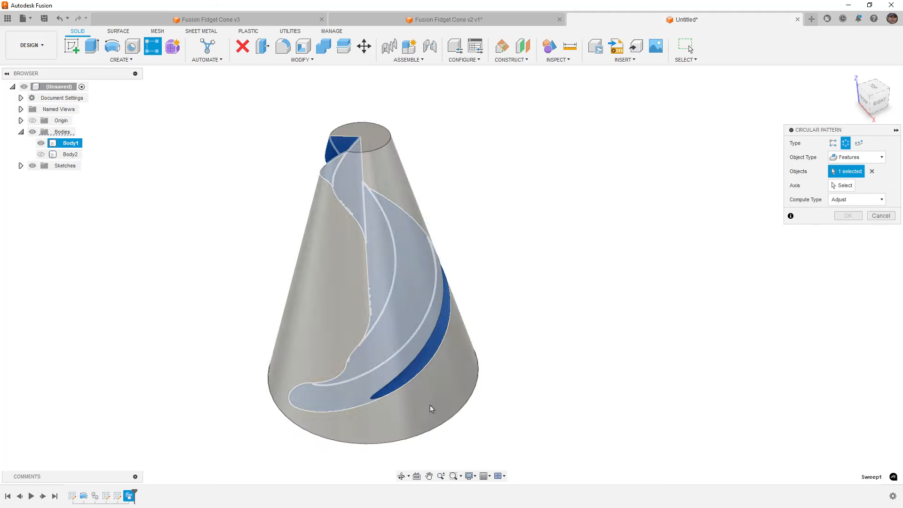
pyautogui.click(842, 186)
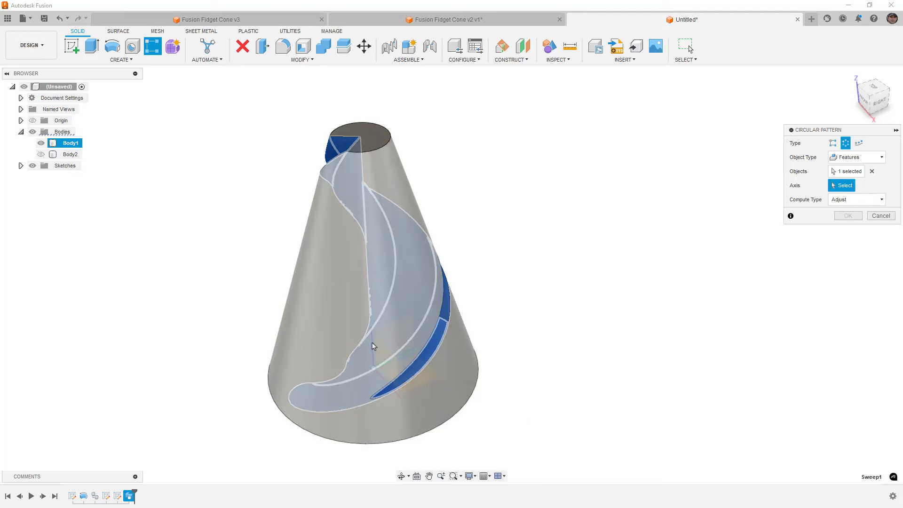
pyautogui.click(460, 411)
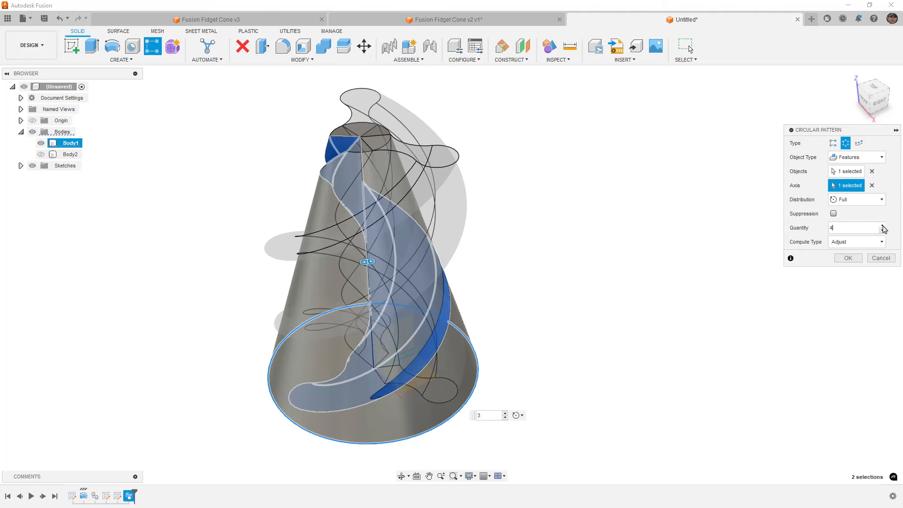
pyautogui.click(883, 226)
pyautogui.click(883, 226)
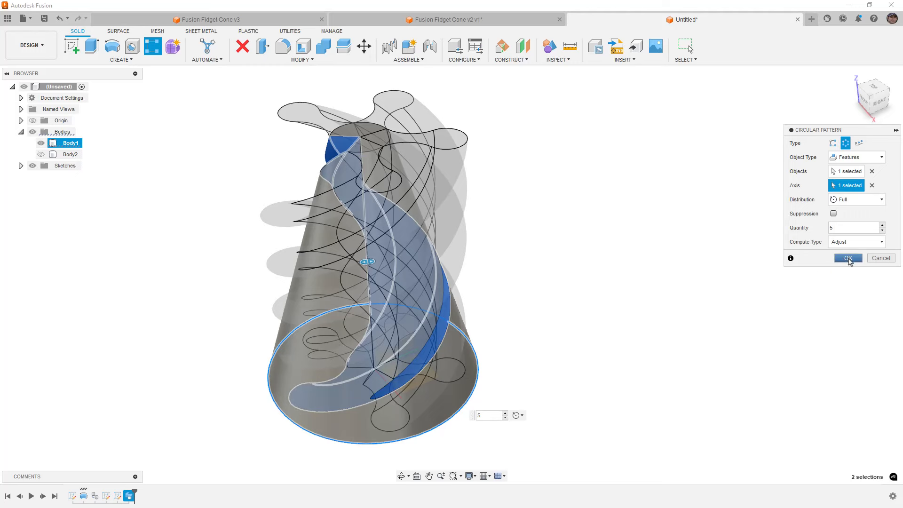
pyautogui.click(848, 258)
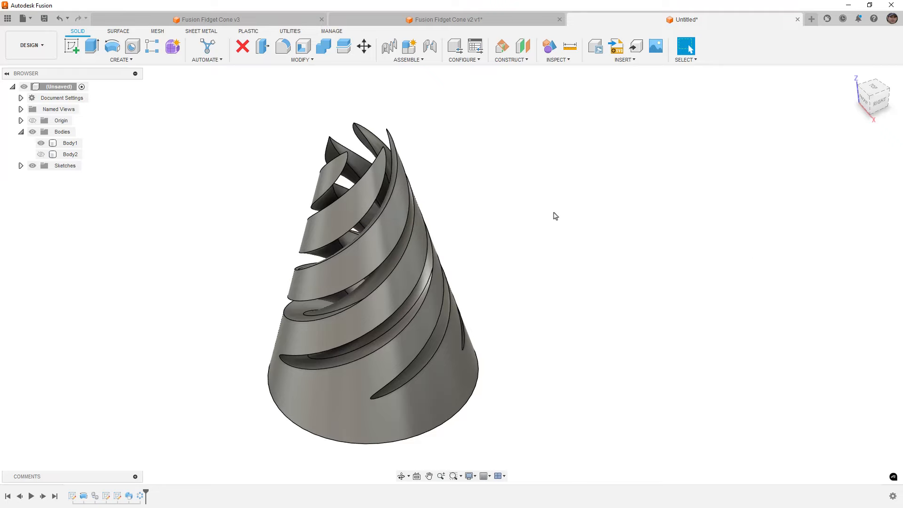
# Show Body2 and cut it with Body1 as the tool body using Combine, keeping the tool
pyautogui.moveTo(556, 217)
pyautogui.keyDown('shift'); pyautogui.mouseDown(button='middle')
pyautogui.moveTo(565, 256)
pyautogui.moveTo(584, 261)
pyautogui.moveTo(551, 267)
pyautogui.moveTo(564, 268)
pyautogui.moveTo(546, 209)
pyautogui.mouseUp(button='middle'); pyautogui.keyUp('shift')
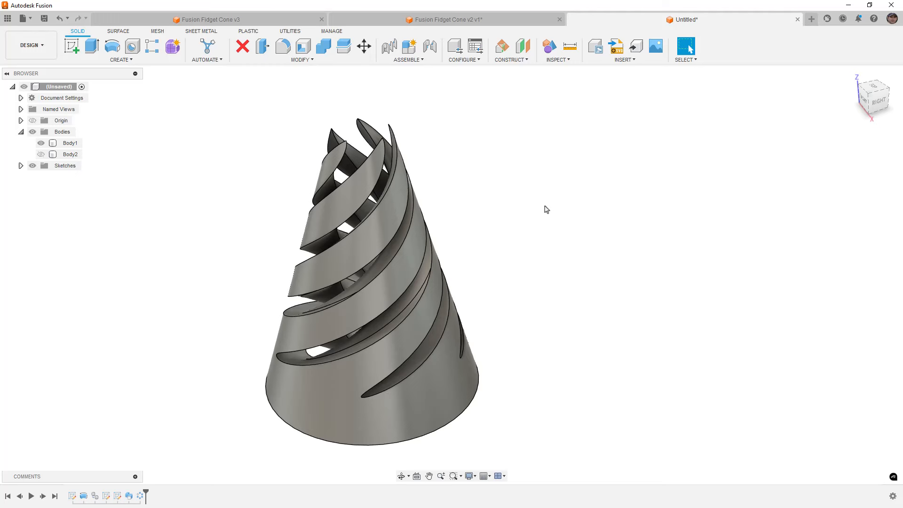
pyautogui.click(41, 156)
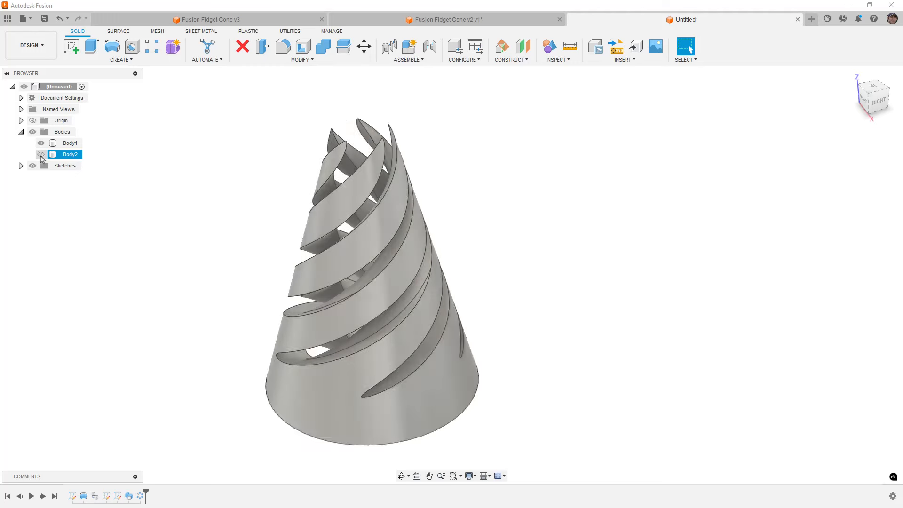
pyautogui.click(41, 156)
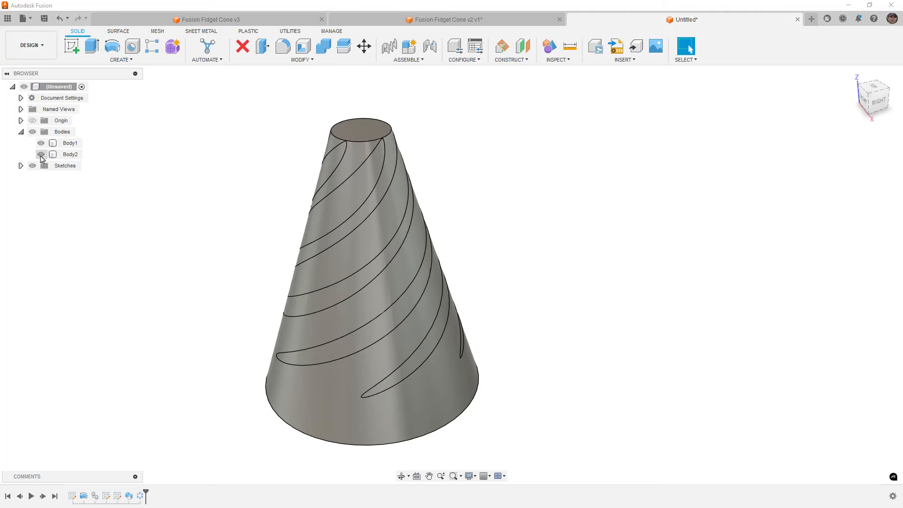
pyautogui.click(324, 47)
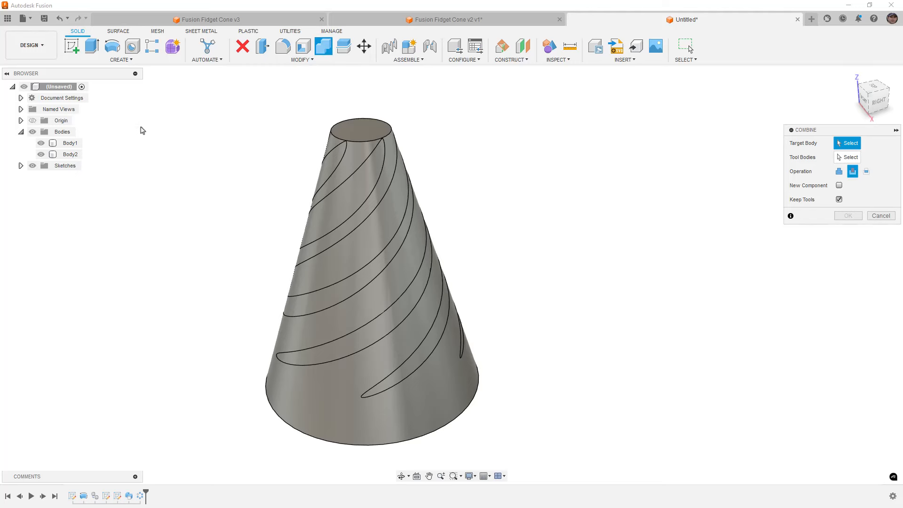
pyautogui.click(70, 155)
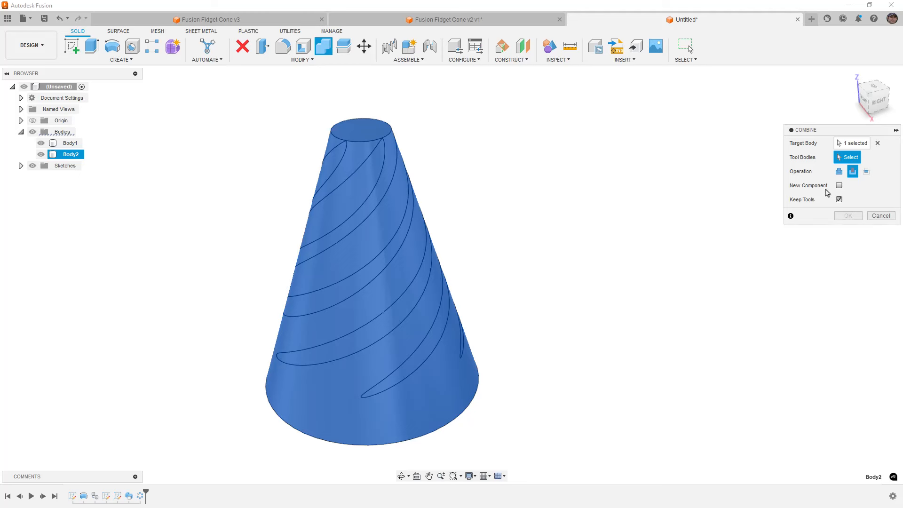
pyautogui.click(72, 144)
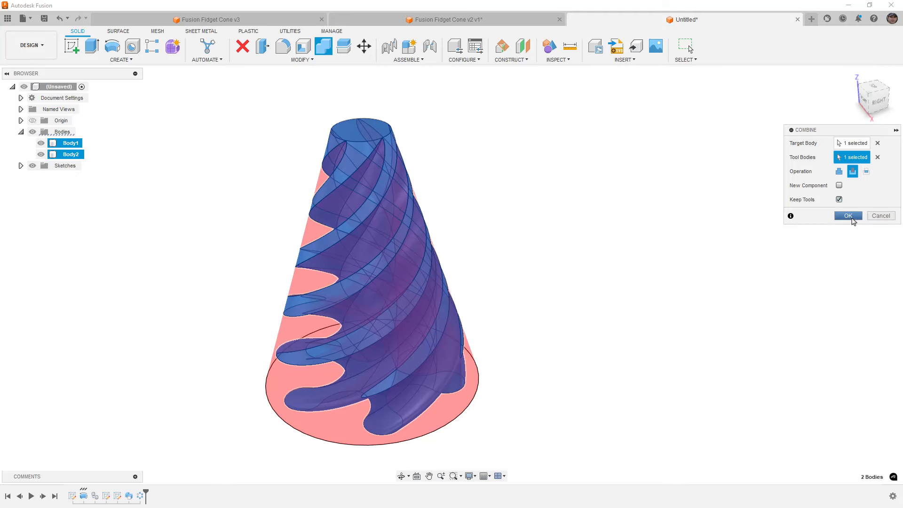
pyautogui.click(850, 217)
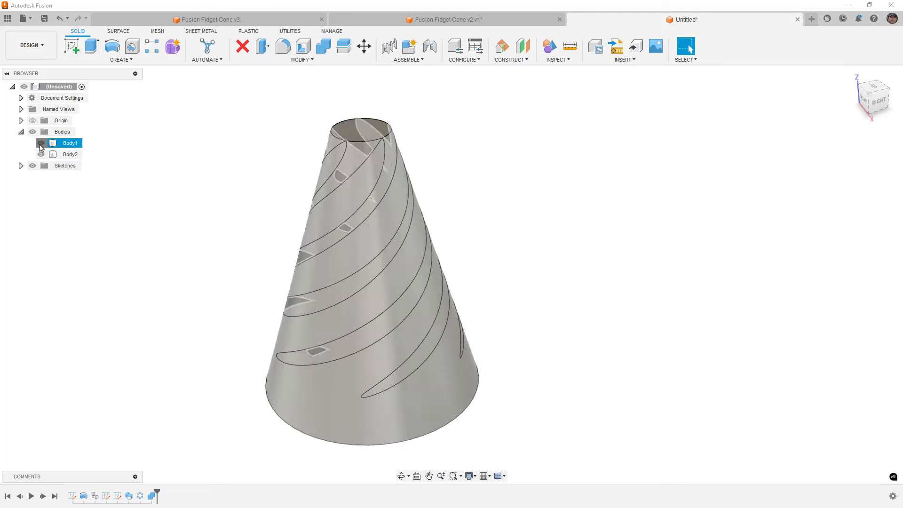
# Hide Body1 and view the twisted inner body Body2 from the side
pyautogui.click(41, 143)
pyautogui.keyDown('shift'); pyautogui.moveTo(324, 289); pyautogui.dragTo(313, 270, button='middle'); pyautogui.keyUp('shift')
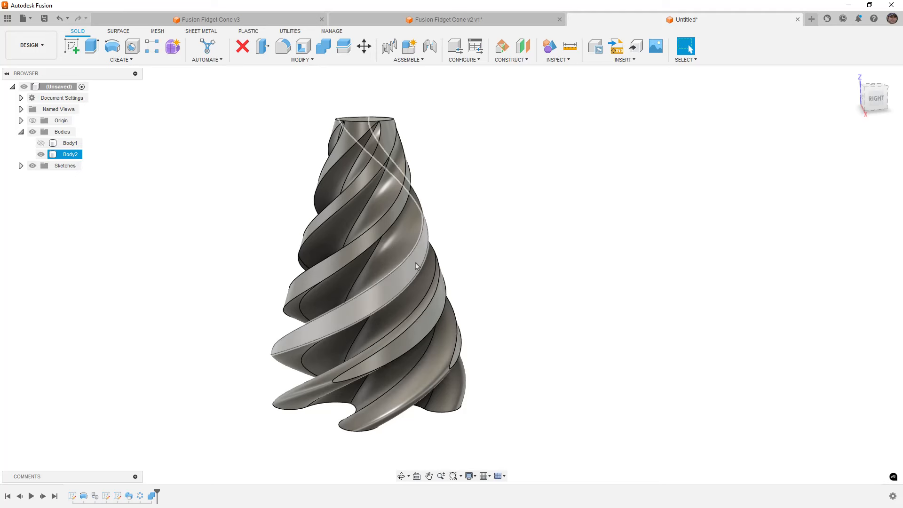
pyautogui.click(425, 258)
pyautogui.click(590, 253)
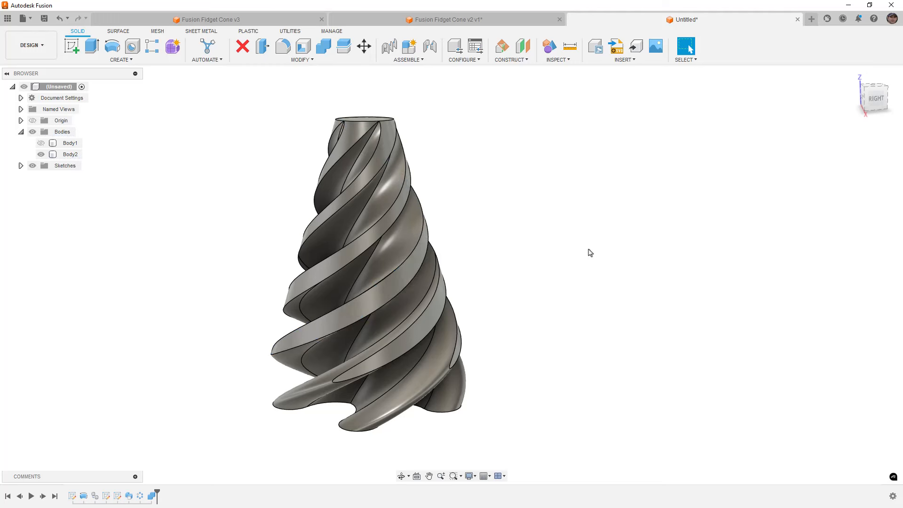
# Offset all 15 twisted flute faces of Body2 inward by -0.4 mm, keeping the automatic offset type
pyautogui.click(263, 45)
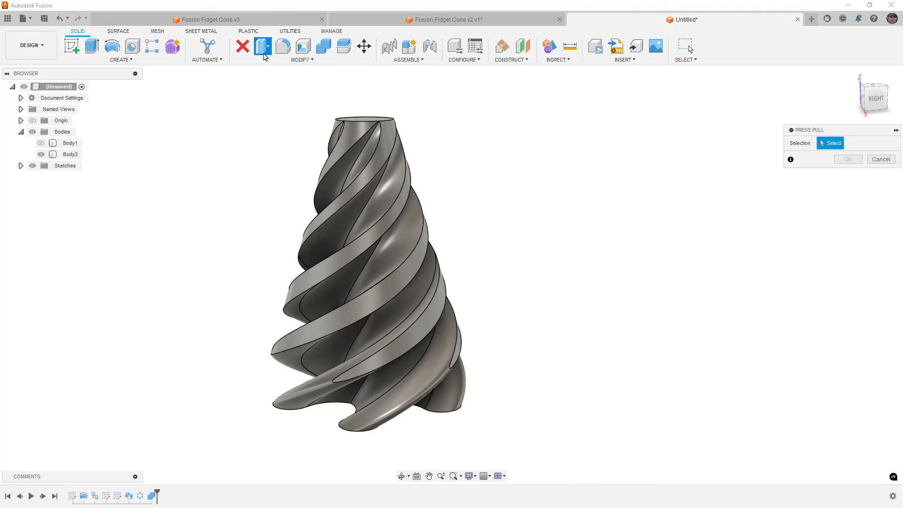
pyautogui.click(310, 372)
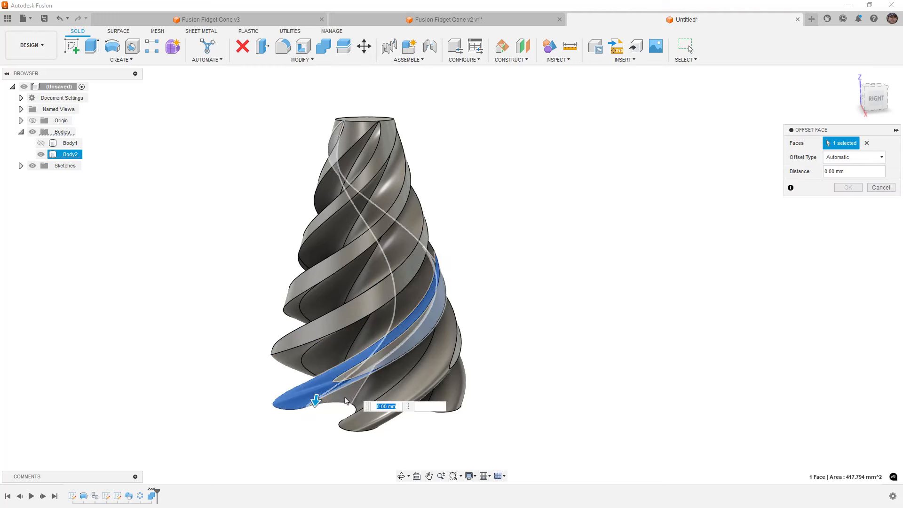
pyautogui.click(382, 387)
pyautogui.click(382, 382)
pyautogui.click(378, 413)
pyautogui.press('capslock')
pyautogui.moveTo(404, 468); pyautogui.dragTo(316, 419, button='middle')
pyautogui.click(297, 390)
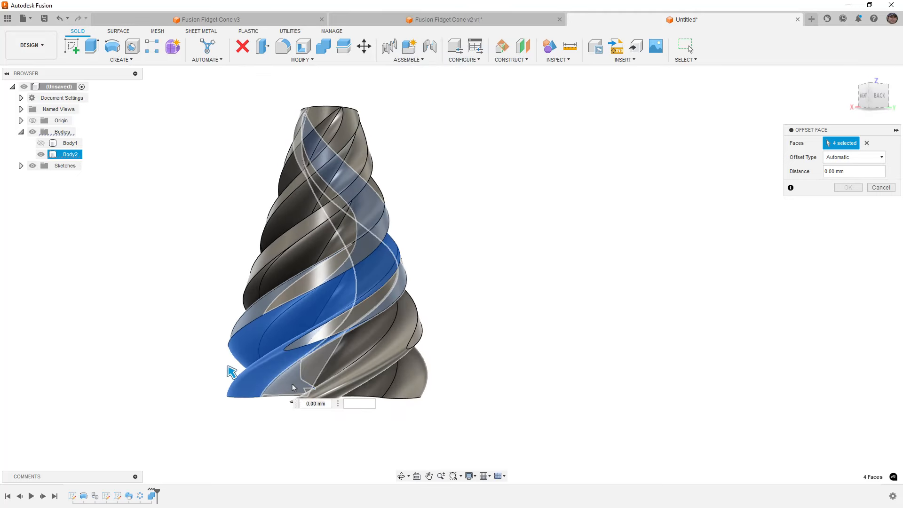
pyautogui.click(325, 365)
pyautogui.click(380, 343)
pyautogui.keyDown('shift'); pyautogui.moveTo(369, 430); pyautogui.dragTo(298, 424, button='middle'); pyautogui.keyUp('shift')
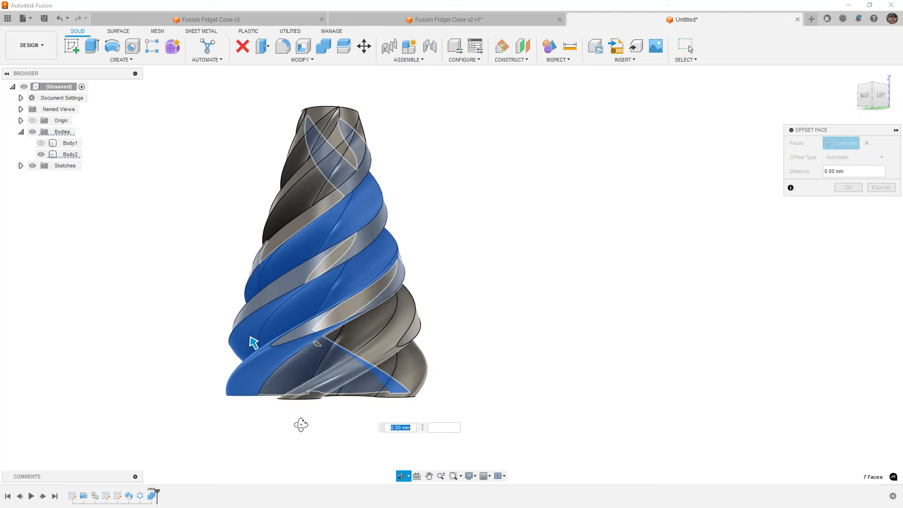
pyautogui.click(303, 375)
pyautogui.click(349, 342)
pyautogui.click(351, 371)
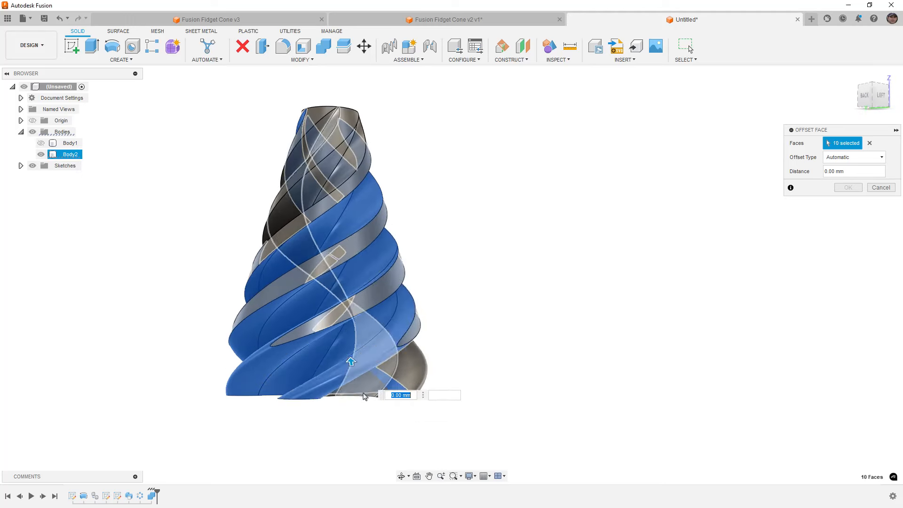
pyautogui.keyDown('shift'); pyautogui.moveTo(365, 394); pyautogui.dragTo(313, 391, button='middle'); pyautogui.keyUp('shift')
pyautogui.keyDown('shift'); pyautogui.moveTo(243, 361); pyautogui.dragTo(225, 359, button='middle'); pyautogui.keyUp('shift')
pyautogui.click(327, 364)
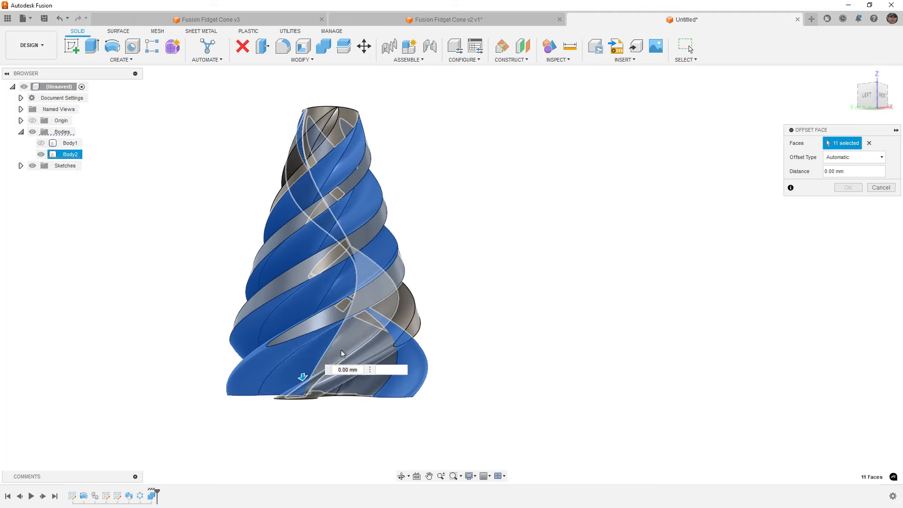
pyautogui.click(336, 346)
pyautogui.click(348, 374)
pyautogui.keyDown('shift'); pyautogui.moveTo(350, 379); pyautogui.dragTo(280, 384, button='middle'); pyautogui.keyUp('shift')
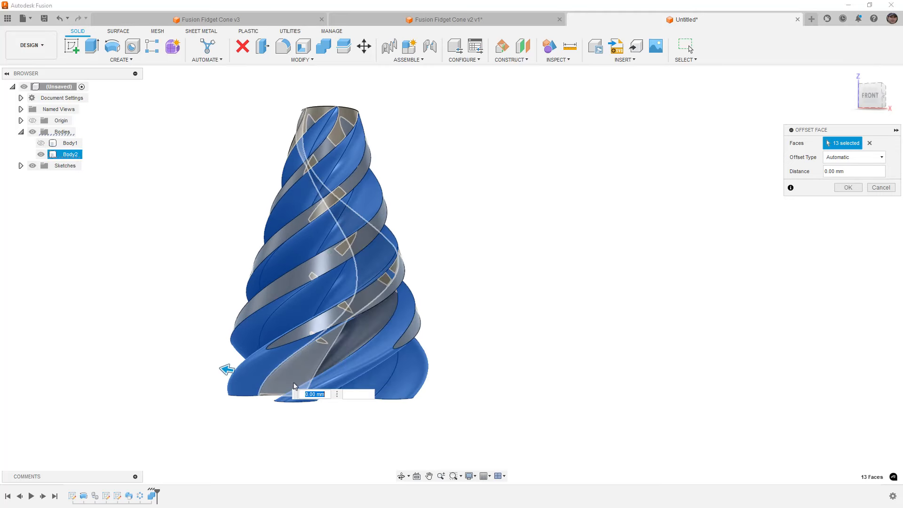
pyautogui.click(344, 380)
pyautogui.click(347, 382)
pyautogui.keyDown('shift'); pyautogui.moveTo(347, 382); pyautogui.dragTo(450, 395, button='middle'); pyautogui.keyUp('shift')
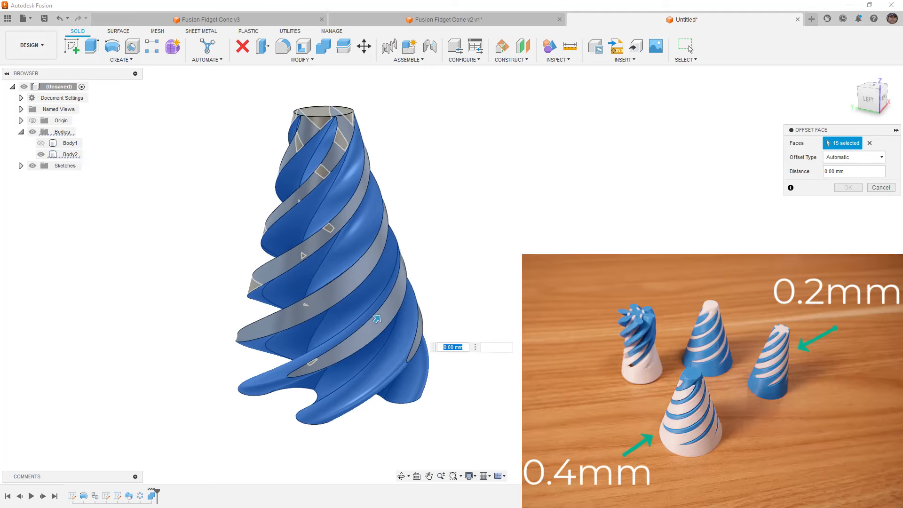
pyautogui.write('-.2')
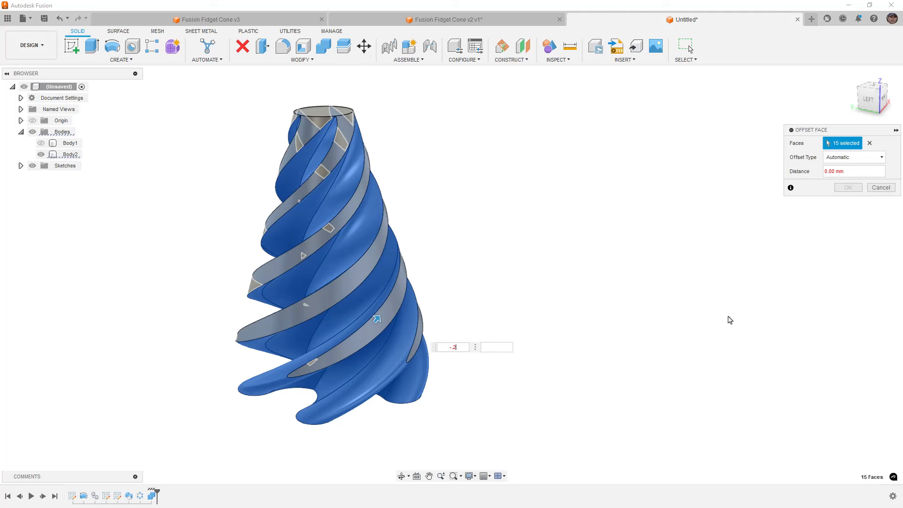
pyautogui.press('Tab')
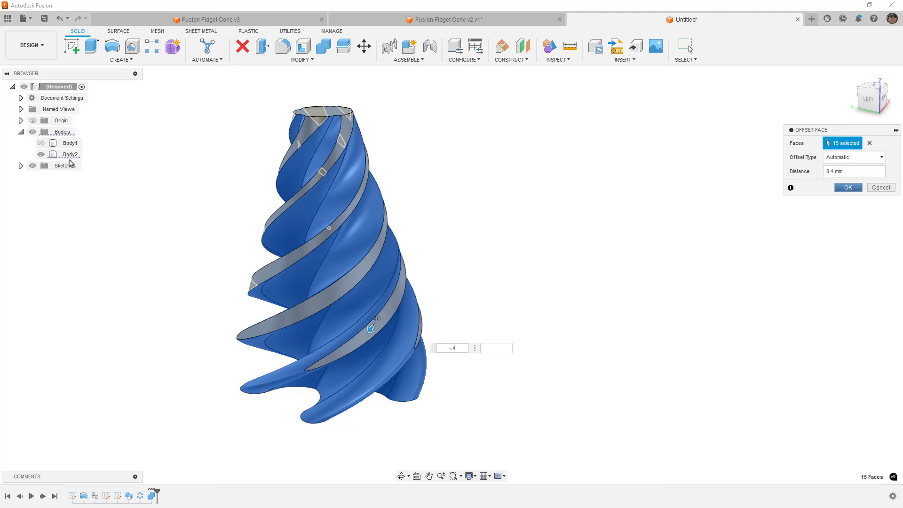
pyautogui.press('Return')
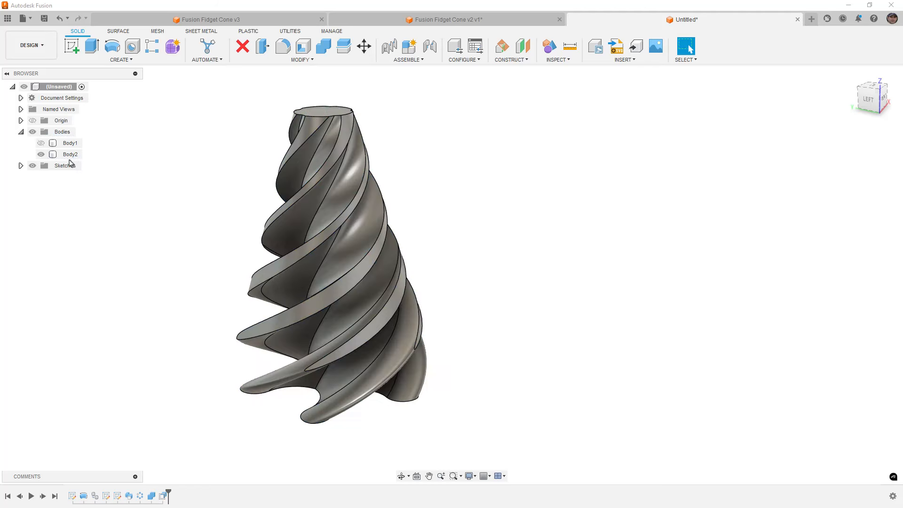
# Show Body1 again and inspect the clearance gap between both bodies at the cone's top and along the spirals
pyautogui.click(41, 143)
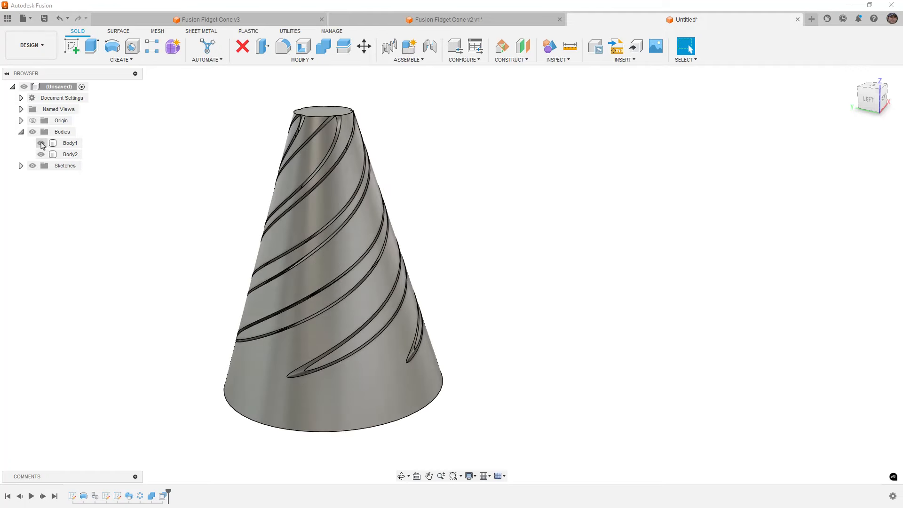
pyautogui.click(327, 391)
pyautogui.keyDown('shift'); pyautogui.moveTo(327, 391); pyautogui.dragTo(310, 319, button='middle'); pyautogui.keyUp('shift')
pyautogui.scroll(8, 315, 173)
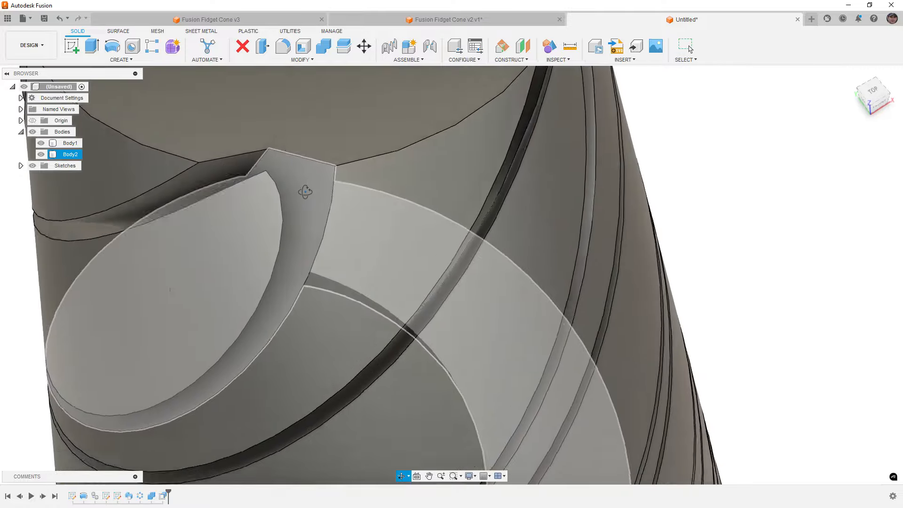
pyautogui.keyDown('shift'); pyautogui.moveTo(305, 192); pyautogui.dragTo(293, 159, button='middle'); pyautogui.keyUp('shift')
pyautogui.scroll(-8, 293, 159)
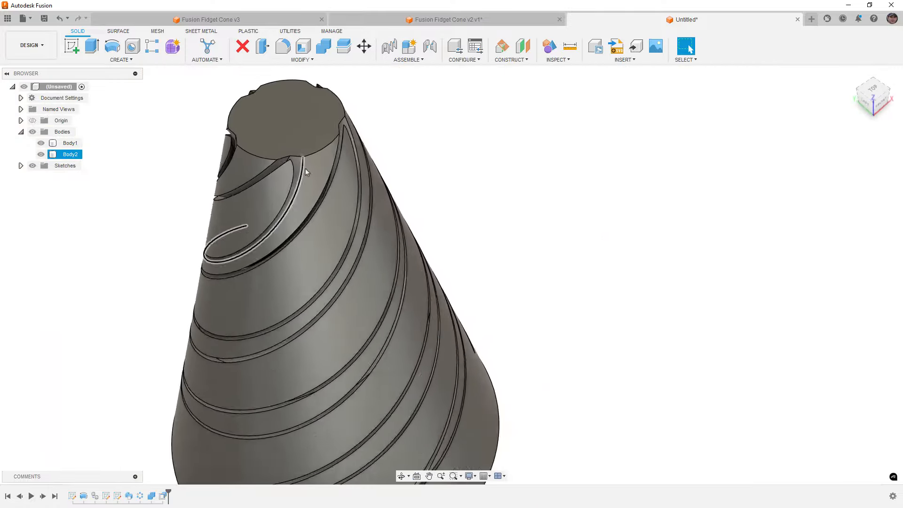
pyautogui.keyDown('shift'); pyautogui.moveTo(330, 308); pyautogui.dragTo(331, 288, button='middle'); pyautogui.keyUp('shift')
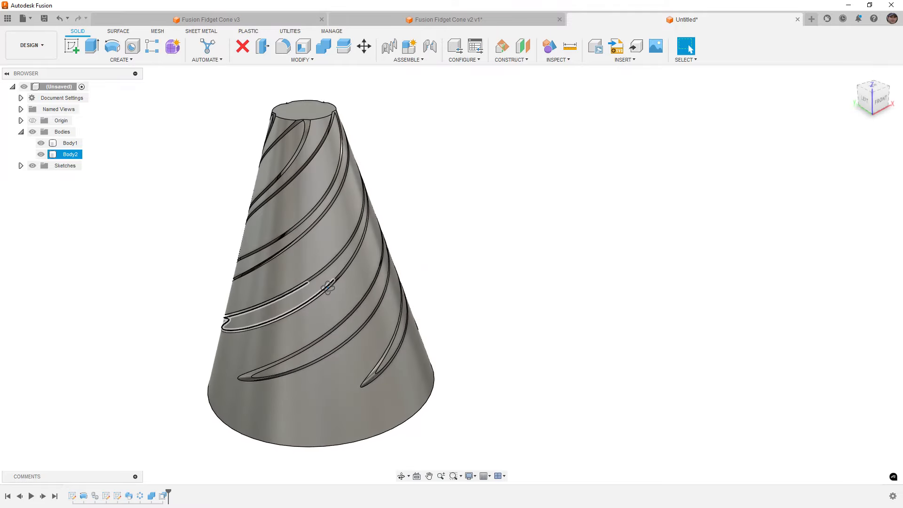
pyautogui.click(509, 225)
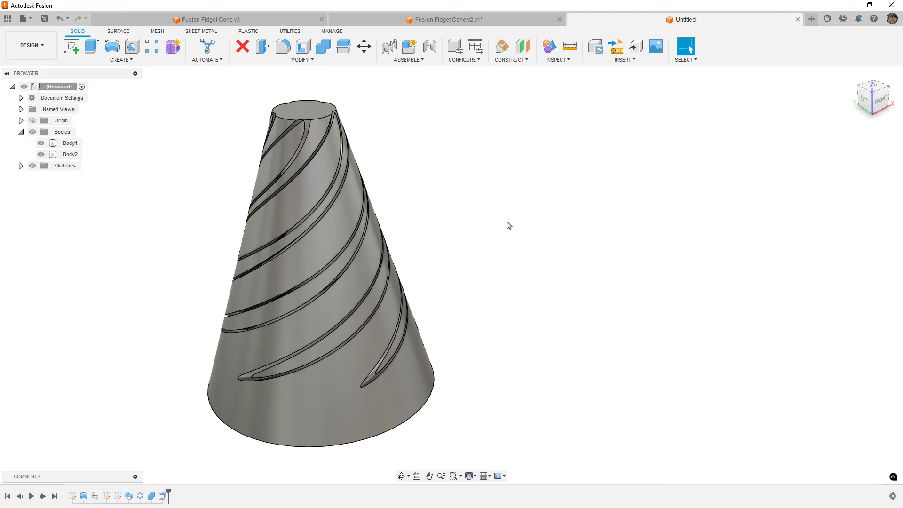
pyautogui.click(71, 155)
pyautogui.press('m')
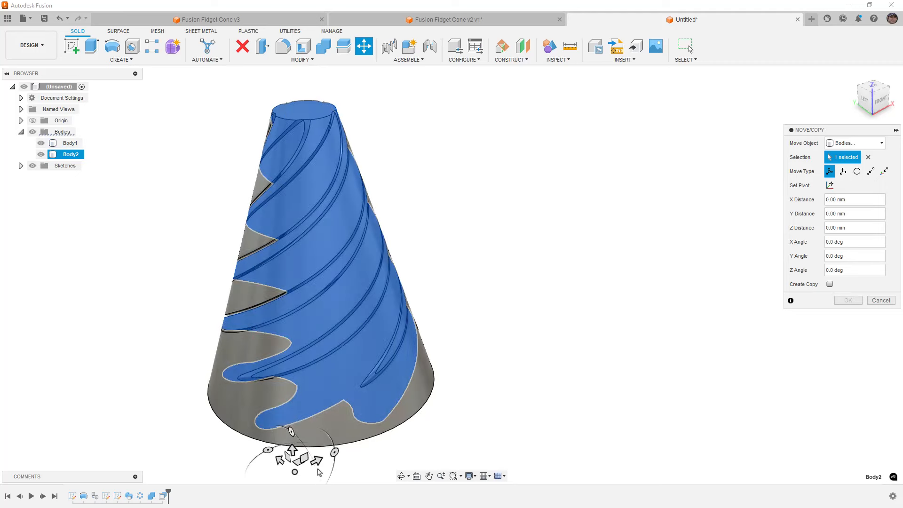
pyautogui.moveTo(325, 465); pyautogui.dragTo(524, 392)
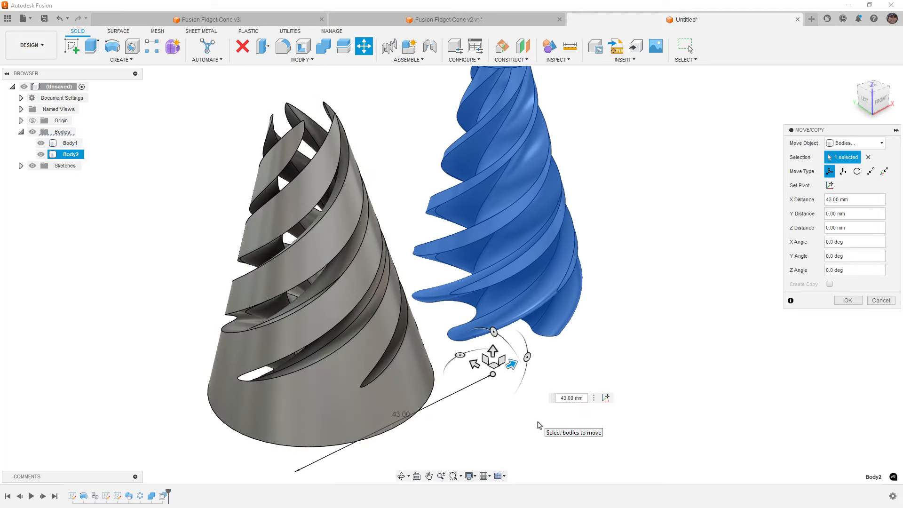
pyautogui.click(881, 302)
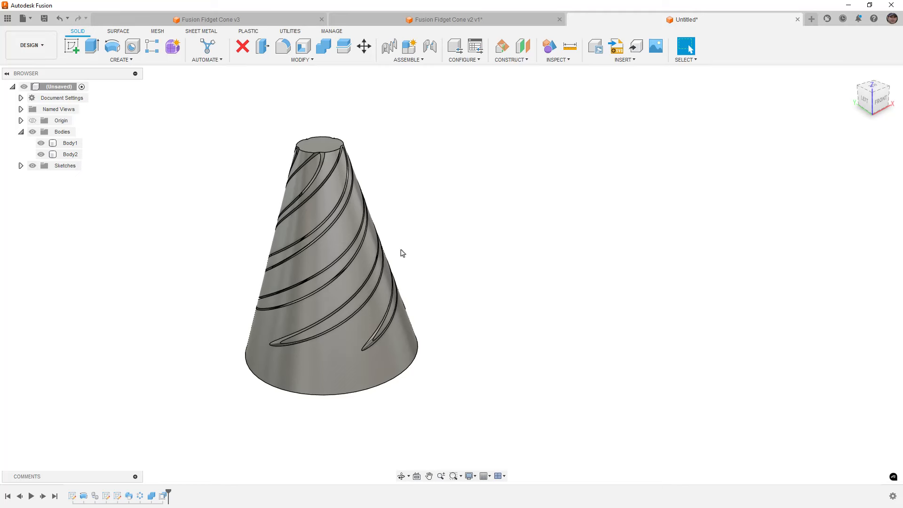
# Set up a 0.2 mm equal-distance chamfer on the five-lobed bottom edge loop of the inner body, Body2
pyautogui.moveTo(404, 263)
pyautogui.keyDown('shift'); pyautogui.mouseDown(button='middle')
pyautogui.moveTo(411, 287)
pyautogui.moveTo(409, 263)
pyautogui.mouseUp(button='middle'); pyautogui.keyUp('shift')
pyautogui.click(299, 61)
pyautogui.click(262, 102)
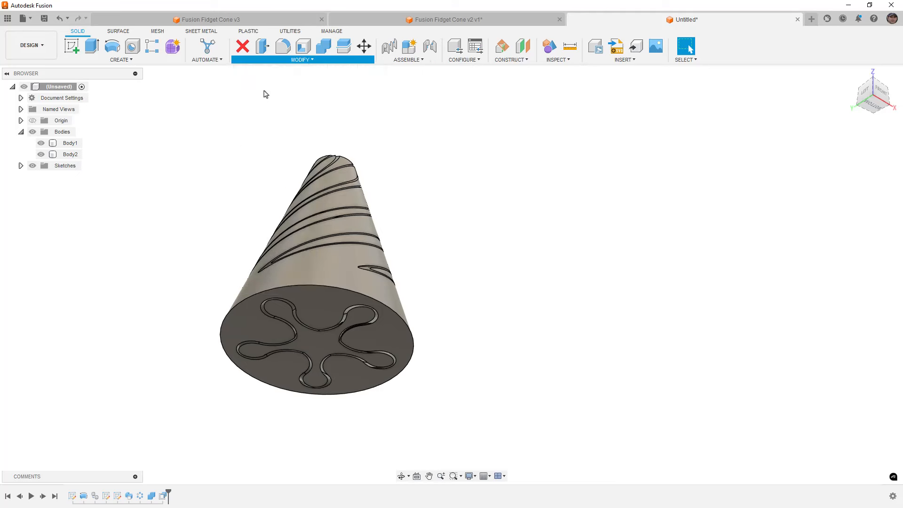
pyautogui.scroll(8, 317, 327)
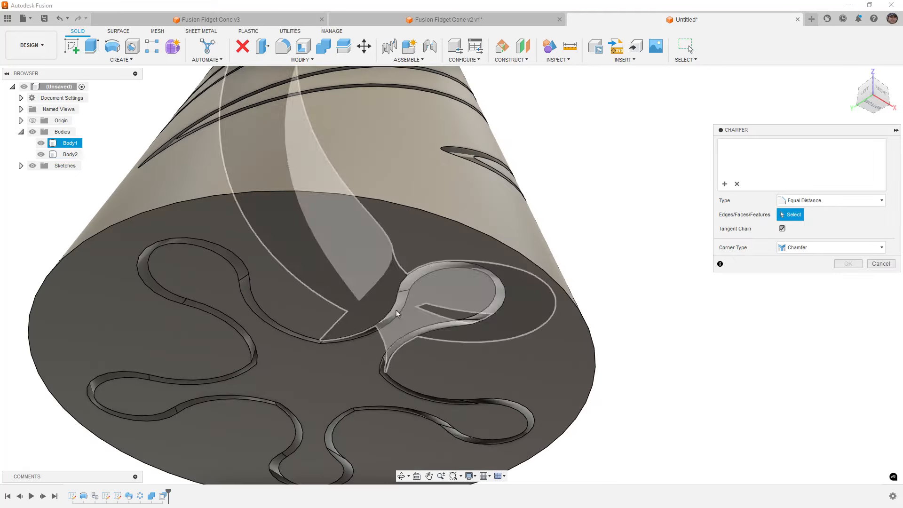
pyautogui.click(399, 318)
pyautogui.click(256, 360)
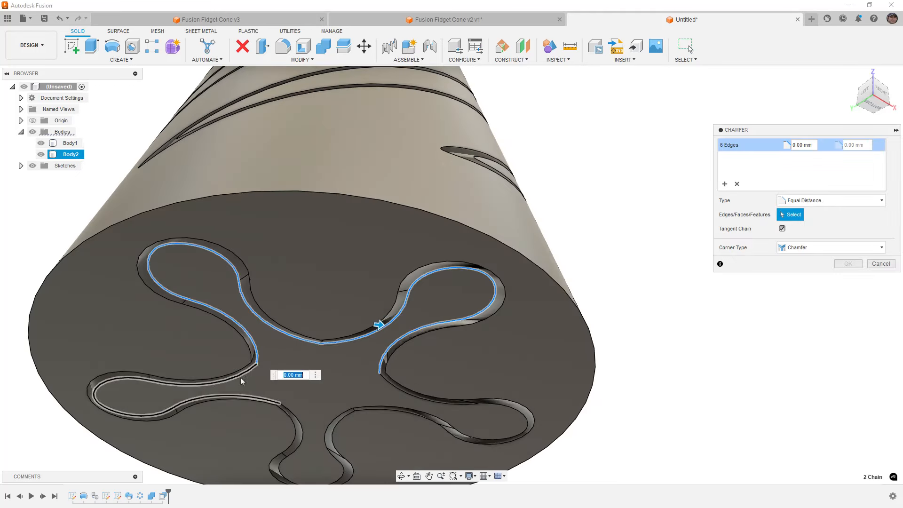
pyautogui.click(241, 374)
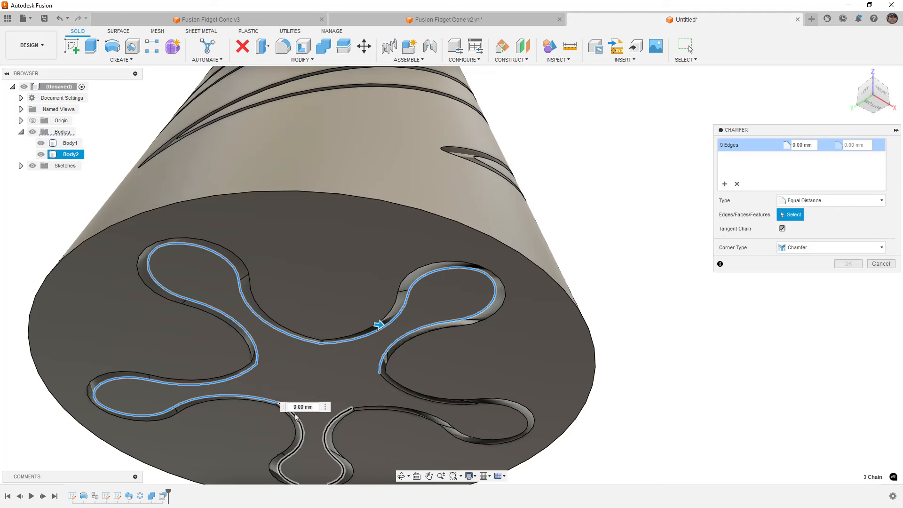
pyautogui.click(389, 407)
pyautogui.click(389, 408)
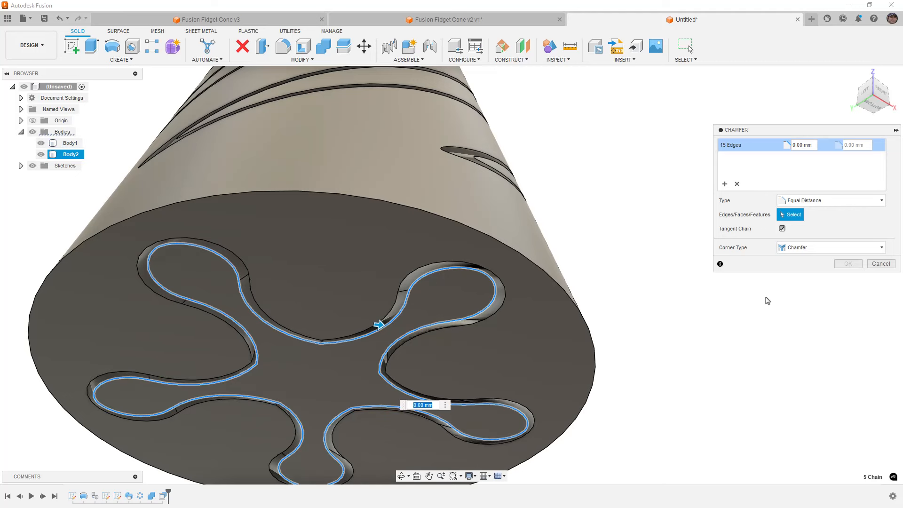
pyautogui.write('.2')
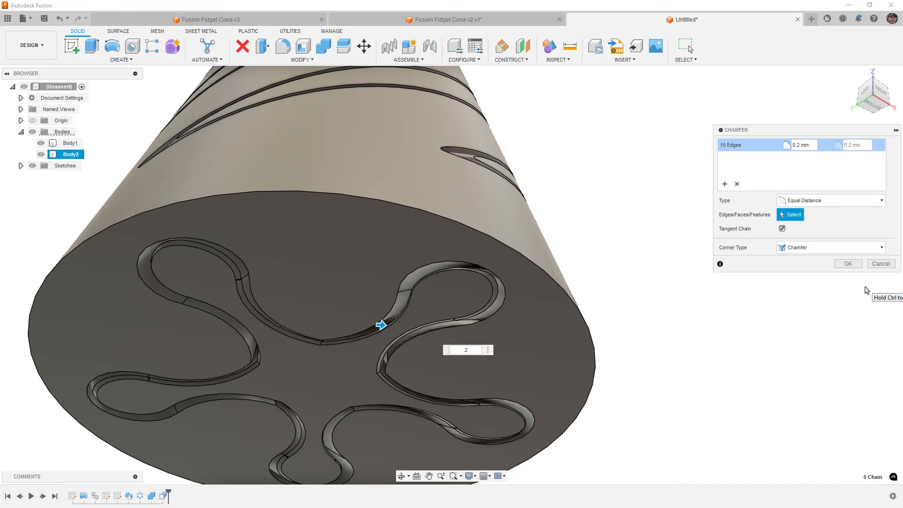
# Add the outer body's circular base edge to the chamfer and set the distance to 0.5 mm
pyautogui.click(531, 259)
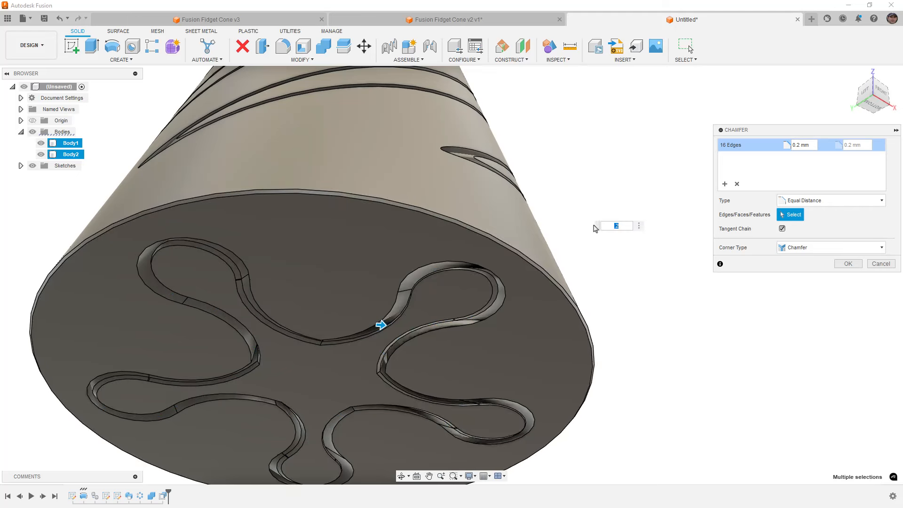
pyautogui.write('.5')
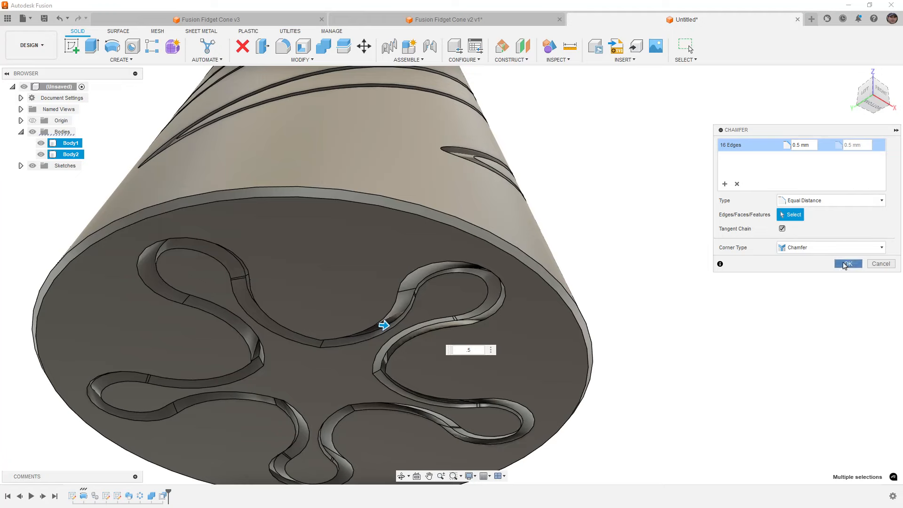
pyautogui.press('Return')
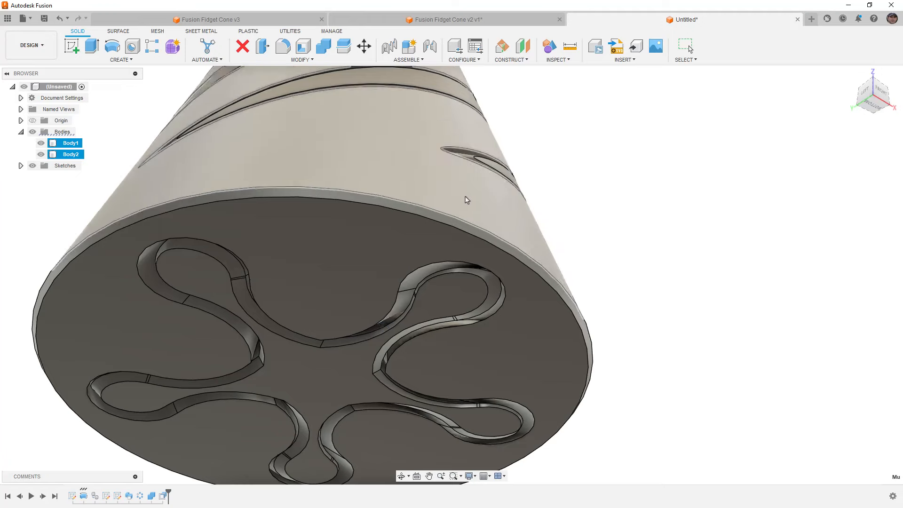
# Check the chamfered base edges and save the whole design as a mesh for the Creality Print slicer
pyautogui.keyDown('shift'); pyautogui.moveTo(465, 199); pyautogui.dragTo(499, 255, button='middle'); pyautogui.keyUp('shift')
pyautogui.scroll(6, 414, 255)
pyautogui.keyDown('shift'); pyautogui.moveTo(415, 256); pyautogui.dragTo(394, 315, button='middle'); pyautogui.keyUp('shift')
pyautogui.scroll(-3, 413, 274)
pyautogui.scroll(-5, 394, 316)
pyautogui.keyDown('shift'); pyautogui.moveTo(396, 278); pyautogui.dragTo(416, 422, button='middle'); pyautogui.keyUp('shift')
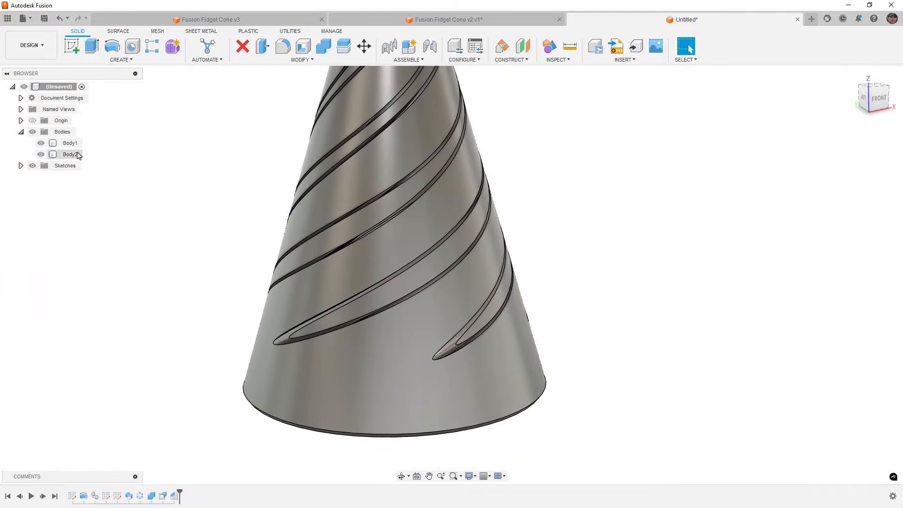
pyautogui.rightClick(55, 87)
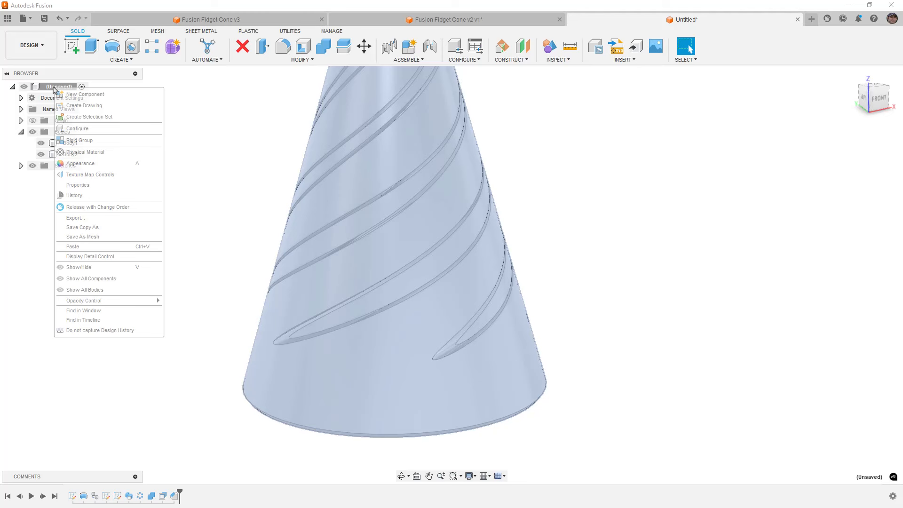
pyautogui.click(105, 241)
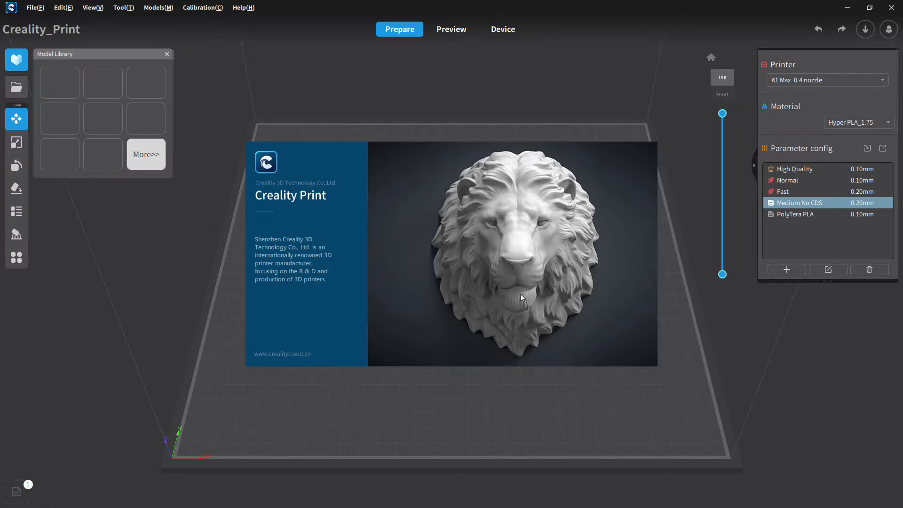
# Slice the cone in Creality Print and lower the layer preview to layer 65
pyautogui.moveTo(479, 413); pyautogui.dragTo(441, 365, button='right')
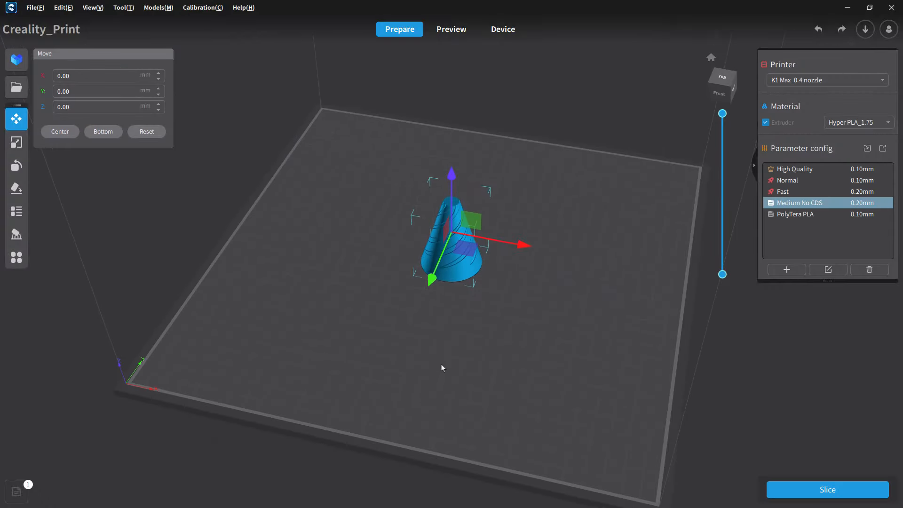
pyautogui.click(805, 490)
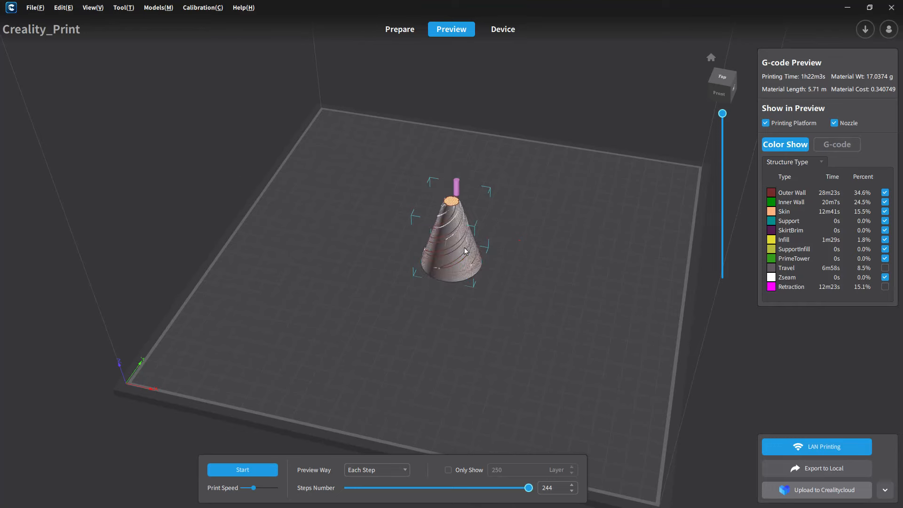
pyautogui.moveTo(723, 115); pyautogui.dragTo(723, 232)
# Examine the walls, infill and gaps between the two parts at the exposed layer, and restore the preview to all layers
pyautogui.moveTo(538, 277); pyautogui.dragTo(455, 360, button='right')
pyautogui.scroll(8, 455, 360)
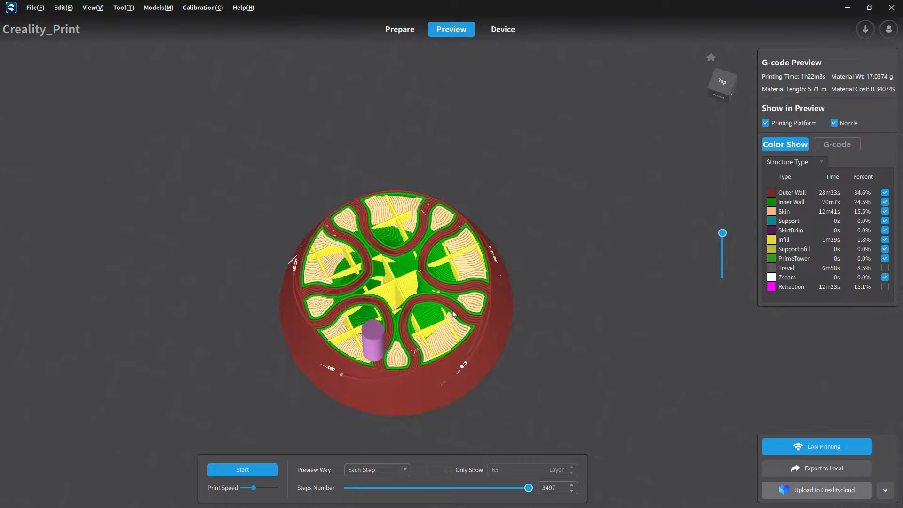
pyautogui.moveTo(421, 326); pyautogui.dragTo(377, 194, button='right')
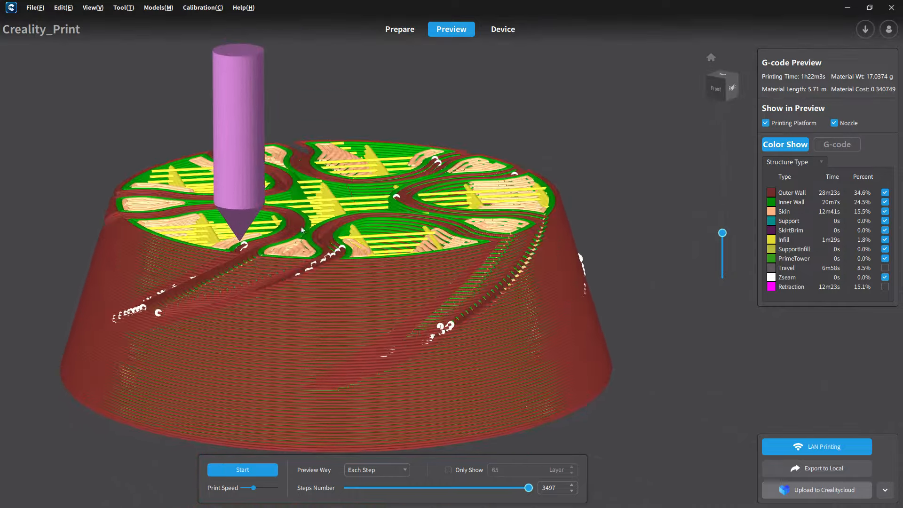
pyautogui.scroll(8, 254, 258)
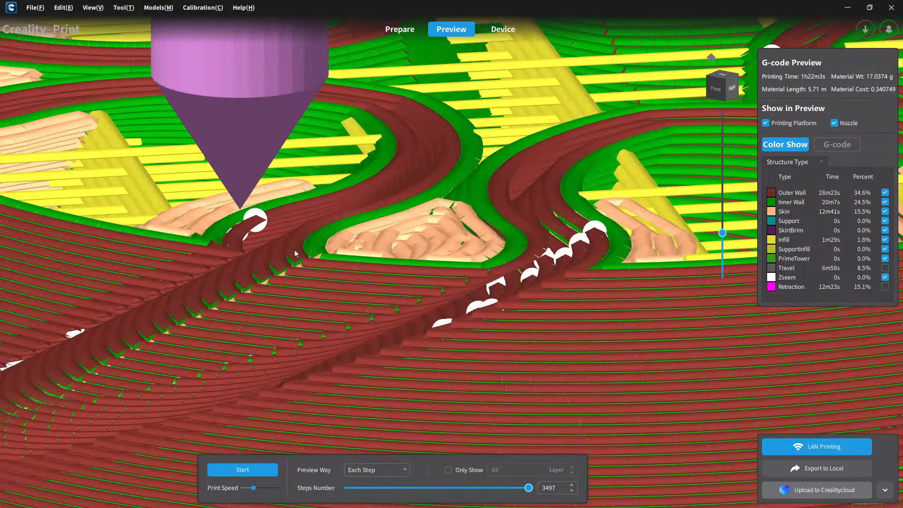
pyautogui.scroll(-10, 295, 253)
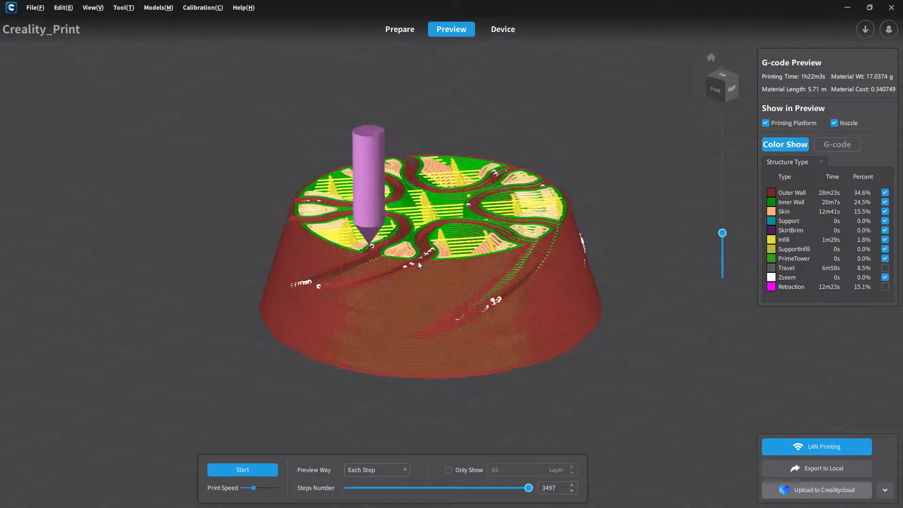
pyautogui.moveTo(419, 262); pyautogui.dragTo(398, 344, button='right')
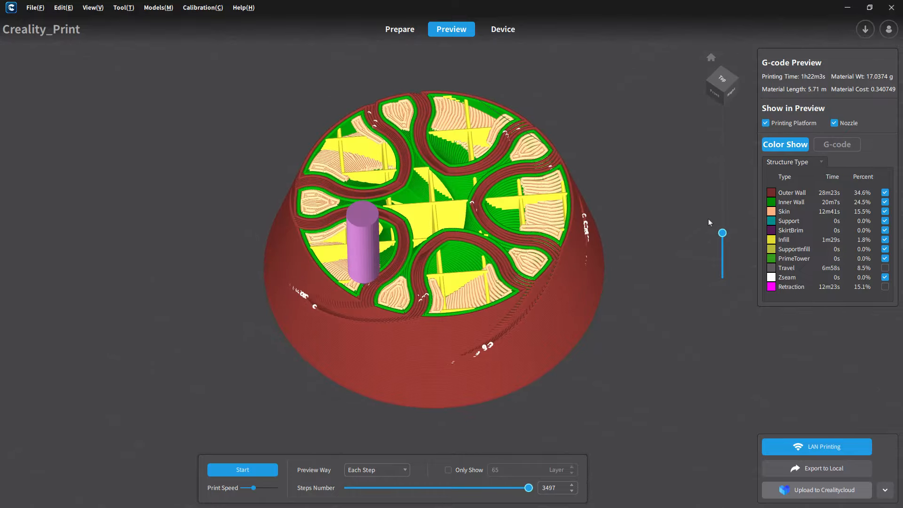
pyautogui.moveTo(723, 234); pyautogui.dragTo(665, 122)
pyautogui.scroll(-3, 504, 249)
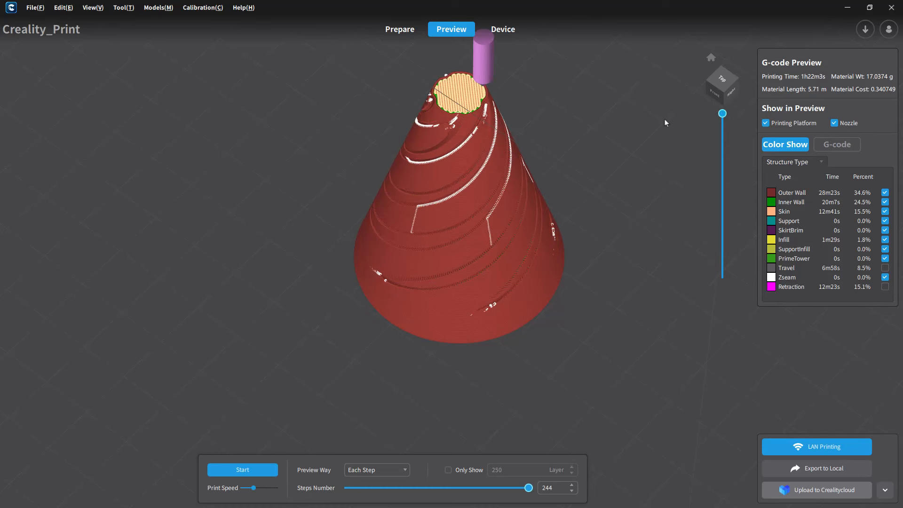